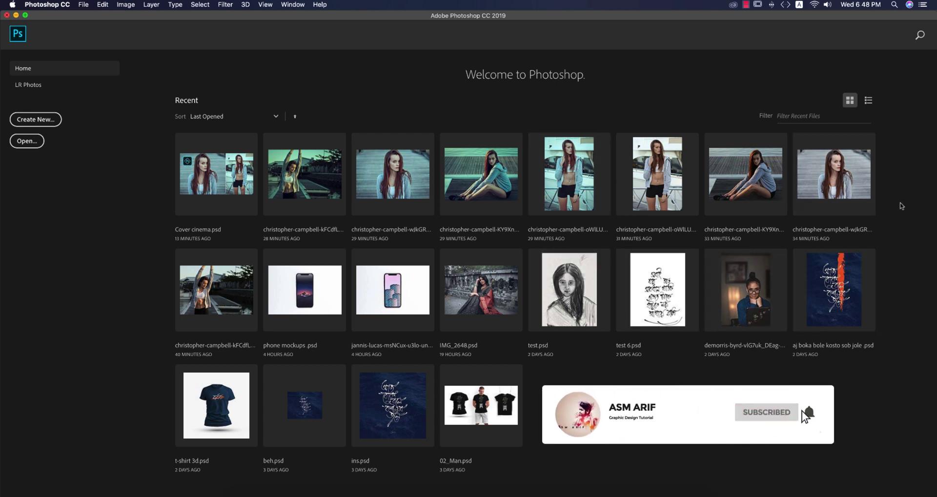
Step: Open the recent boardwalk portrait christopher-campbell-wJkGRvG1sl8-unsplash.jpg from the Home screen
left_click(839, 191)
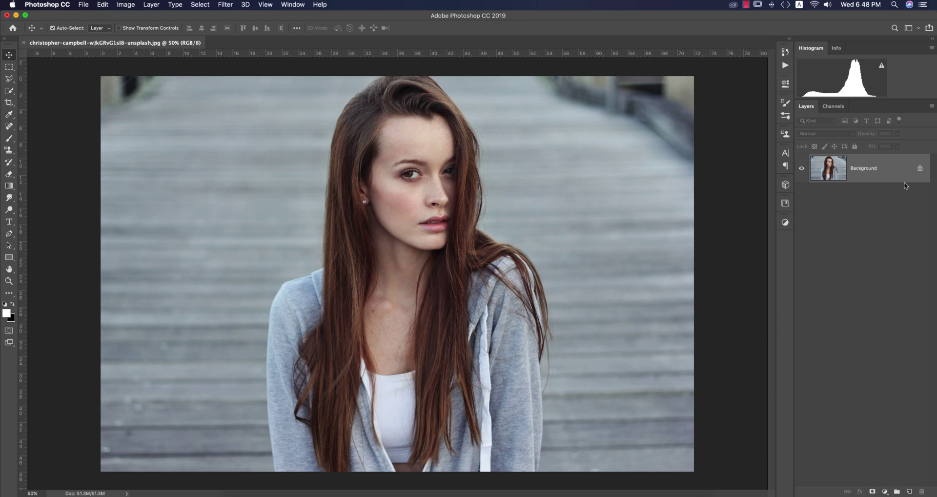
Step: Duplicate the Background as Layer 1 and run the Camera Raw Filter on it
key("super+j")
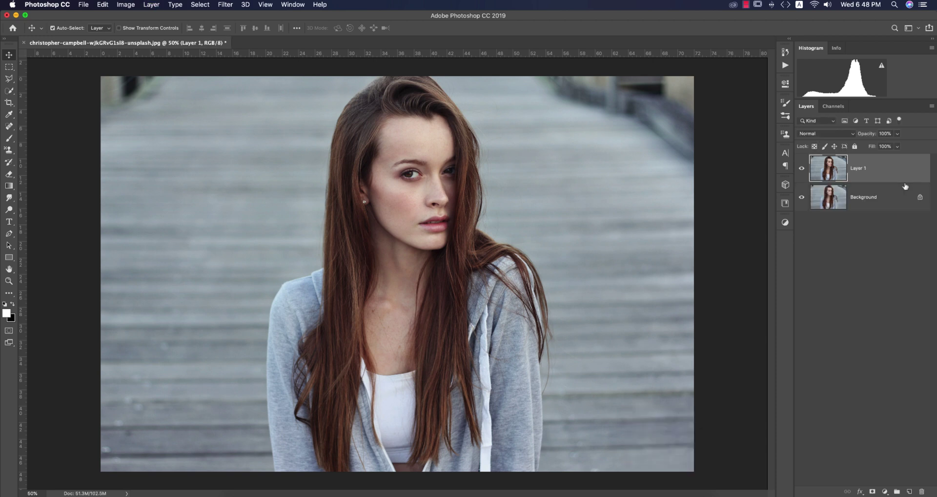
left_click(225, 5)
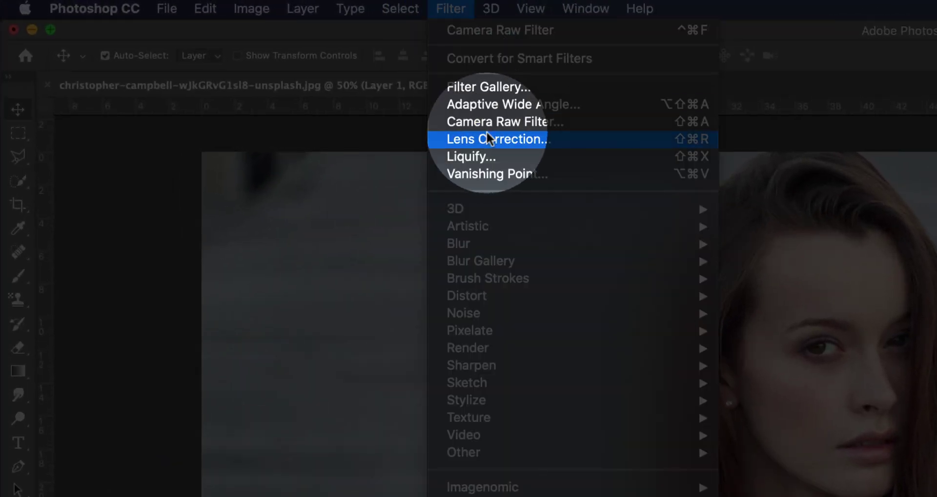
left_click(488, 124)
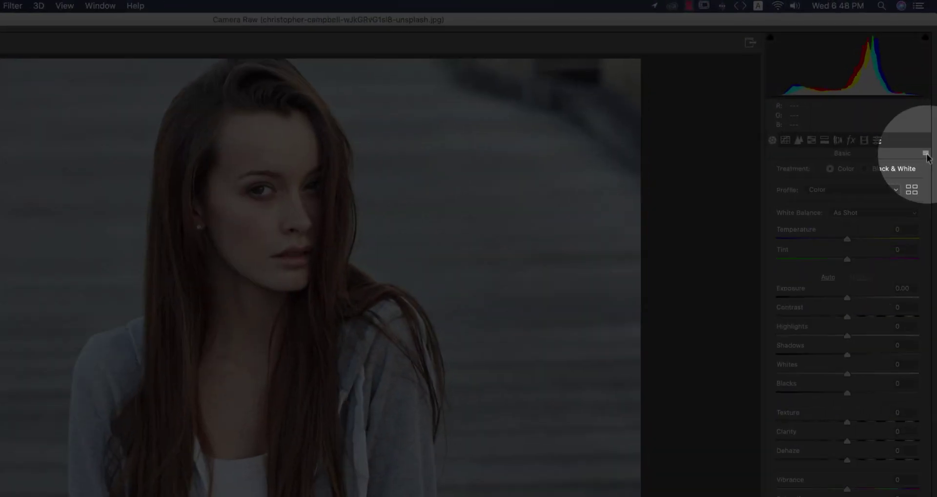
Step: Load the cinema 4.xmp preset into Camera Raw through Load Settings
left_click(928, 117)
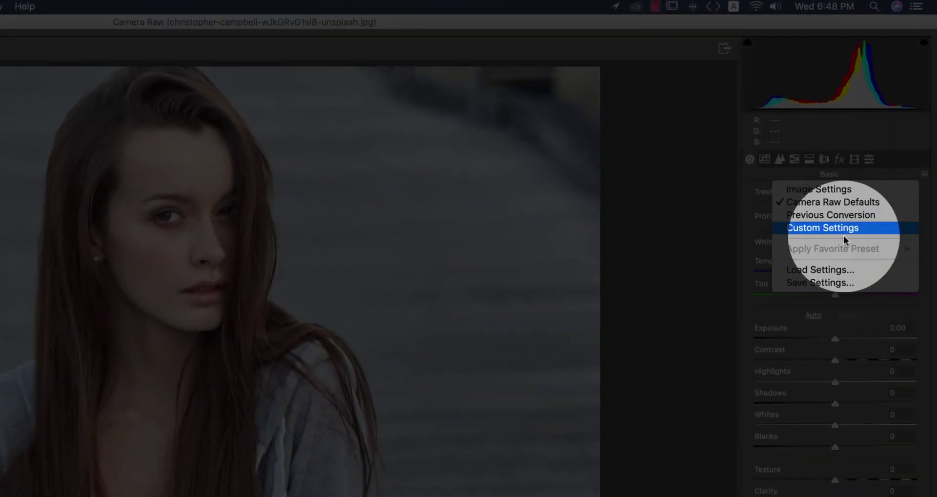
left_click(829, 270)
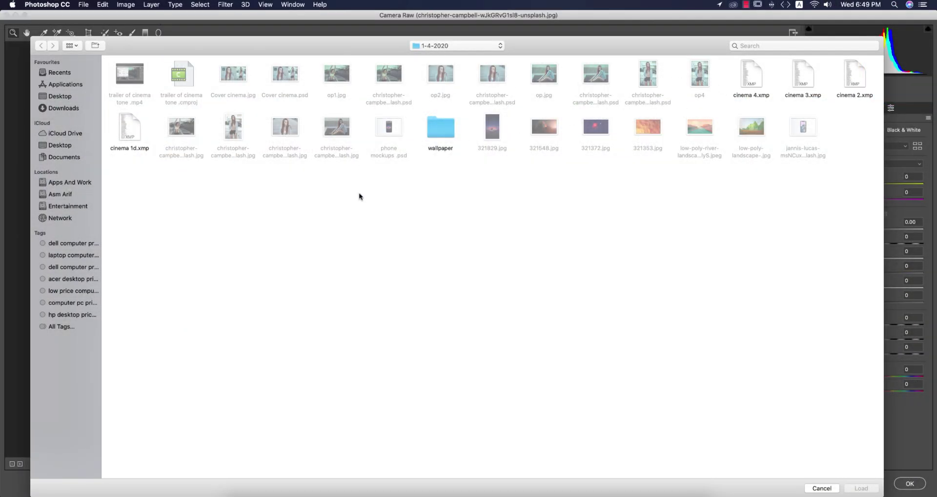
left_click(752, 78)
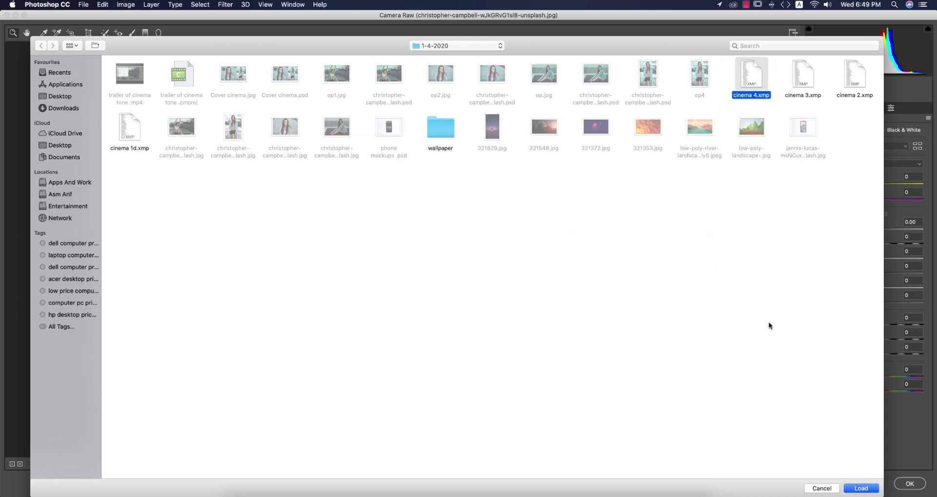
left_click(862, 488)
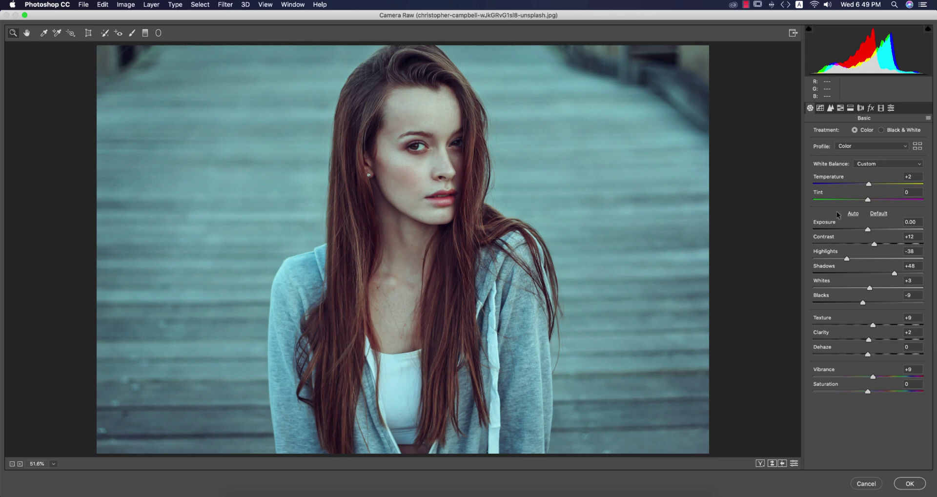
Step: Cool the white balance Temperature to -3
mouse_move(868, 184)
left_mouse_down()
mouse_move(877, 185)
mouse_move(865, 185)
left_mouse_up()
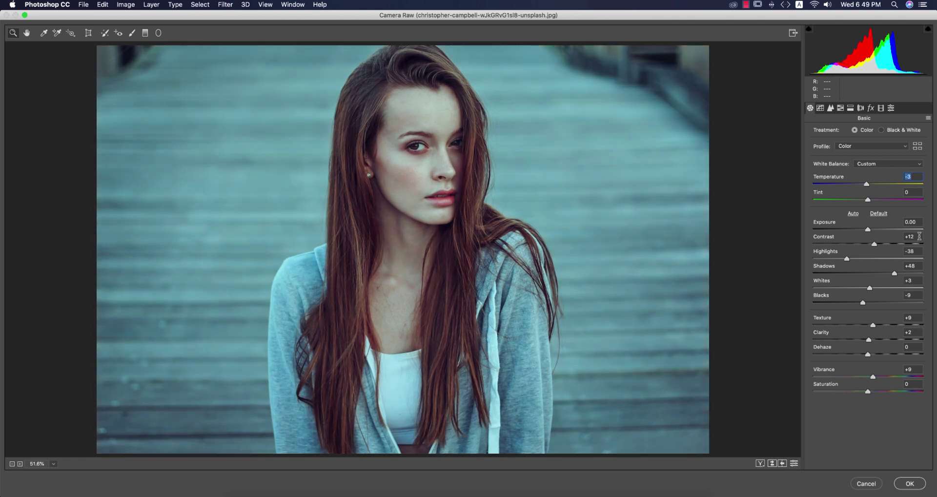
left_click(919, 236)
left_click(914, 176)
Step: Check the preset's remaining Basic slider values, then view the Tone Curve panel
left_click(915, 237)
left_click(917, 252)
left_click(919, 280)
left_click(918, 294)
left_click(918, 318)
left_click(920, 368)
left_click(829, 108)
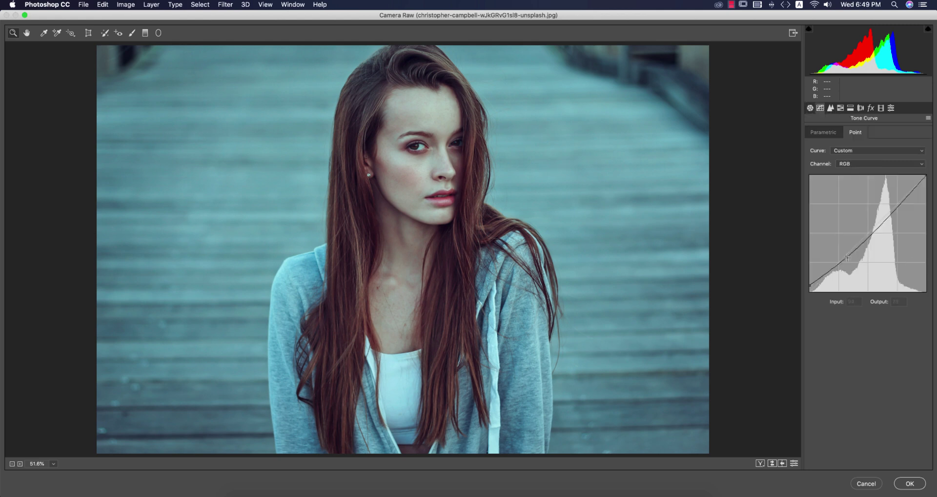
Step: Review the Red, Green and Blue point curves, then view the Detail sharpening settings
left_click(857, 160)
left_click(857, 172)
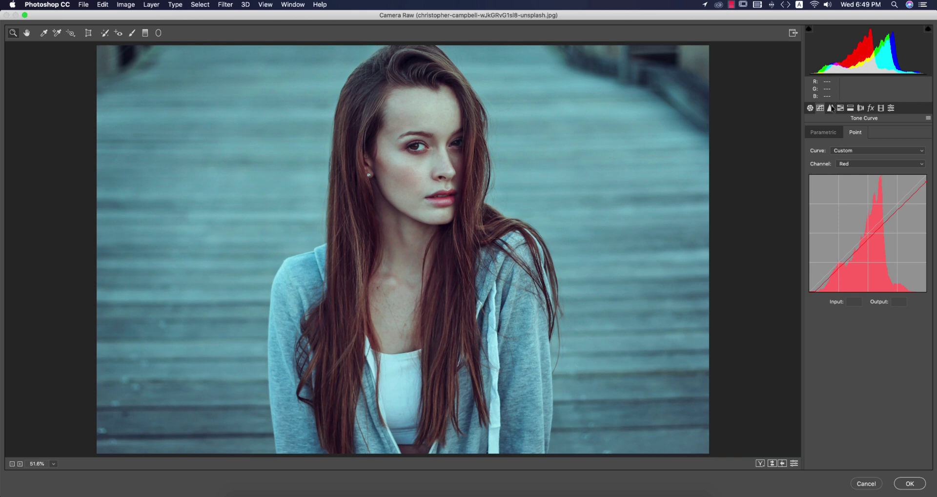
left_click(844, 169)
left_click(857, 172)
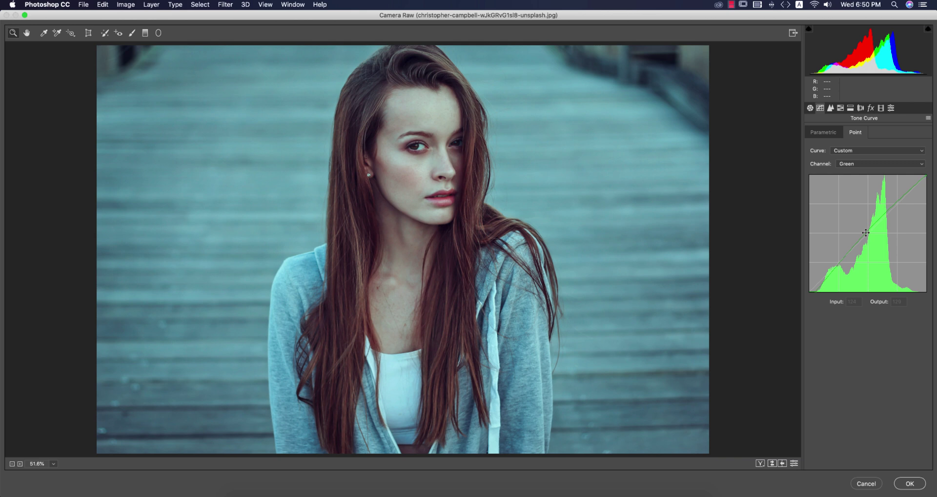
left_click(844, 164)
left_click(845, 171)
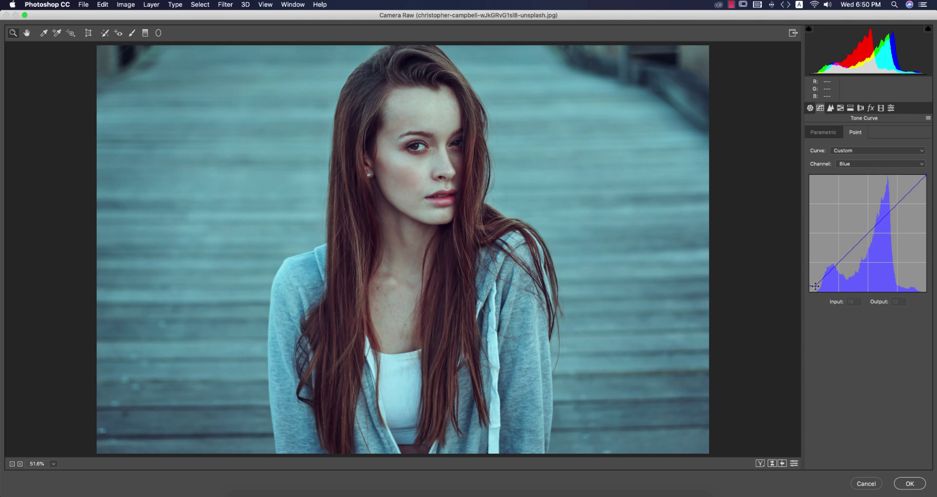
left_click(832, 108)
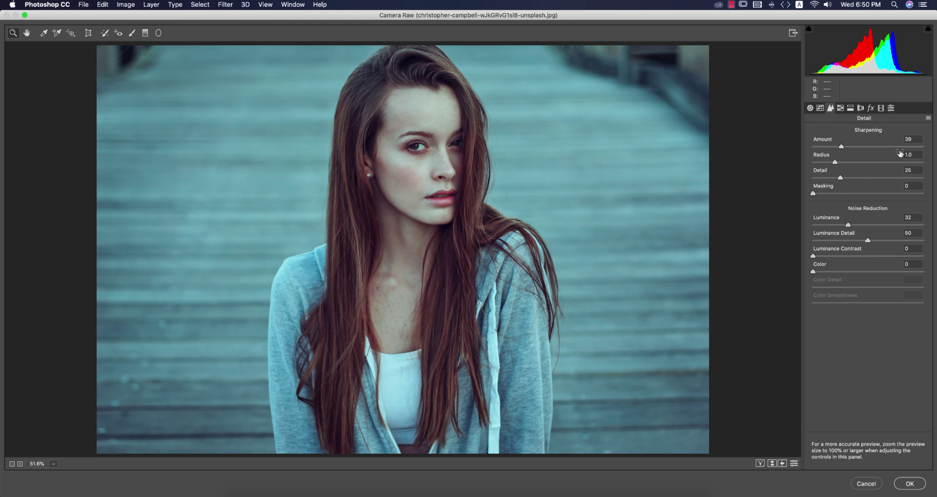
left_click(841, 108)
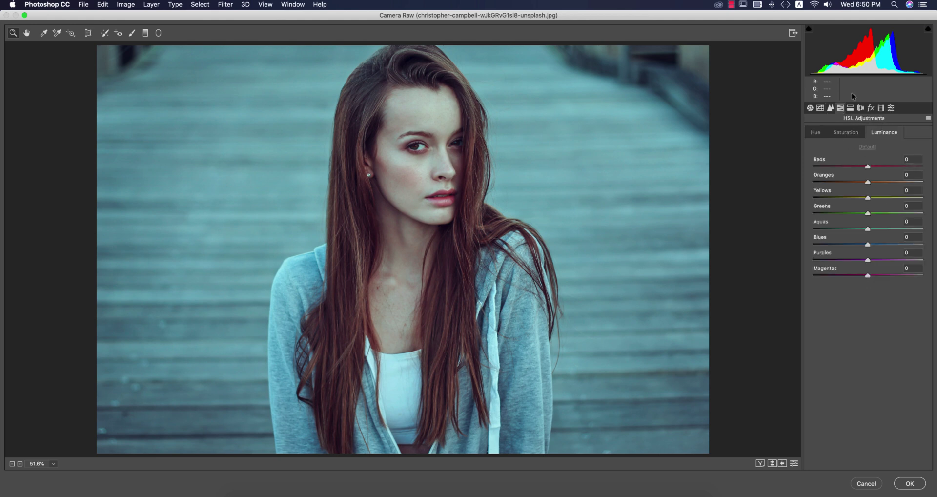
left_click(851, 108)
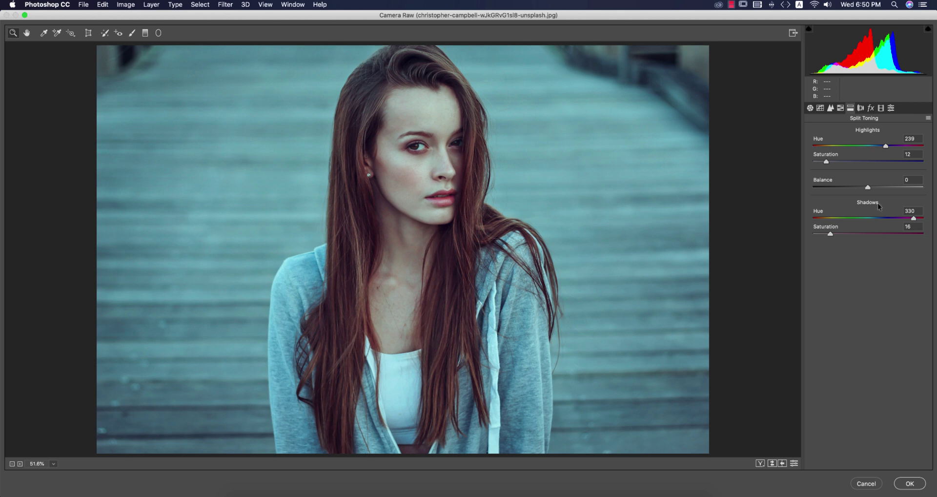
left_click(910, 139)
left_click(914, 154)
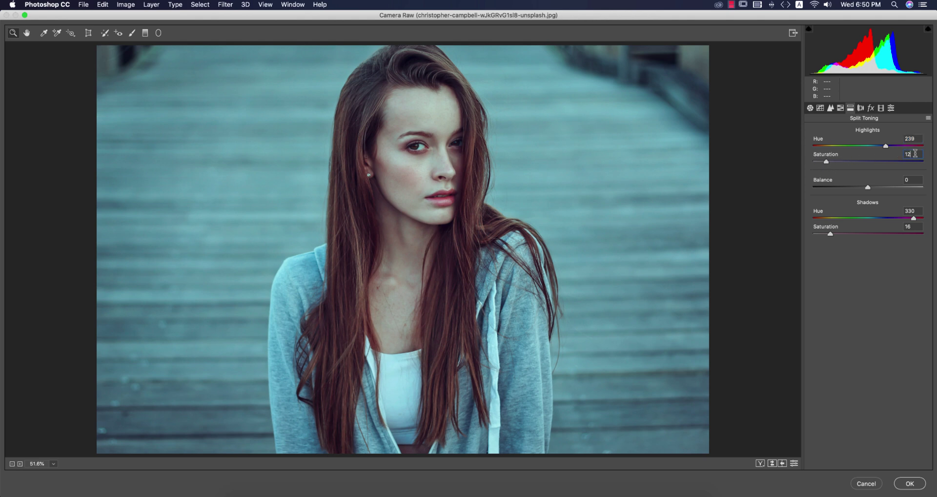
left_click(913, 210)
left_click(911, 226)
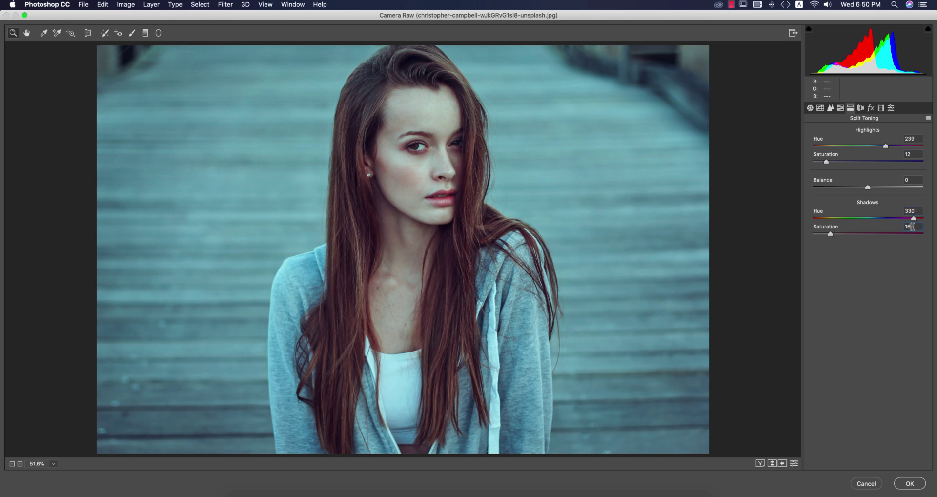
left_click(840, 107)
left_click(815, 132)
left_click(853, 132)
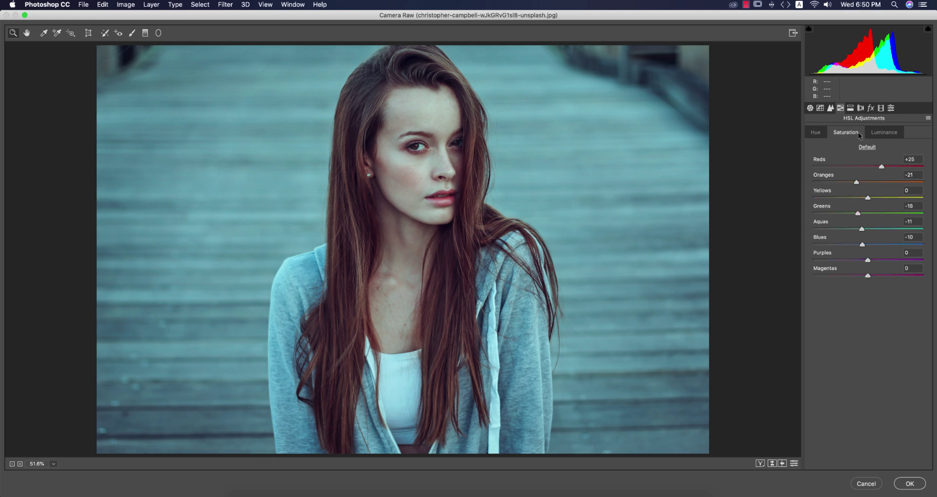
left_click(881, 132)
left_click(856, 133)
left_click(916, 160)
left_click(918, 204)
left_click(867, 131)
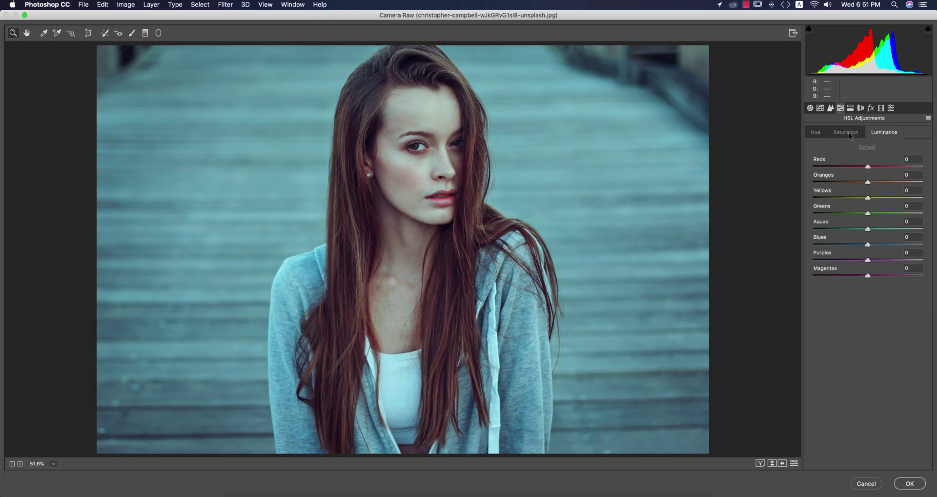
left_click(830, 108)
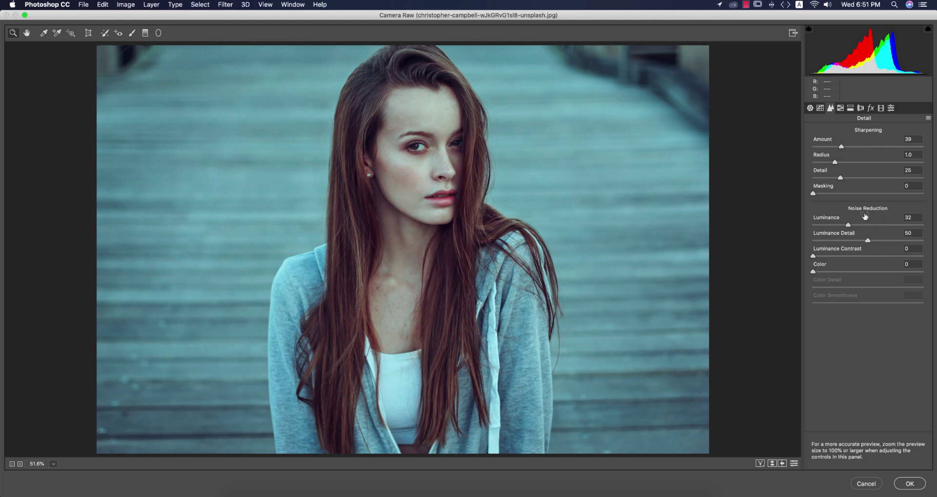
Step: Check the Detail sharpening and noise values, then view the Effects grain and vignetting
left_click(913, 140)
double_click(913, 140)
double_click(911, 217)
left_click(871, 108)
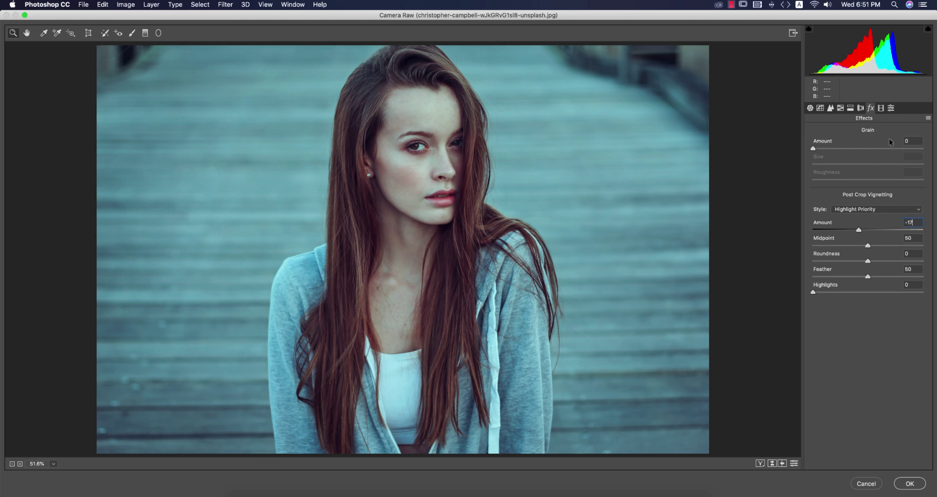
Step: Review the Calibration settings and commit the Camera Raw grade to Layer 1
left_click(882, 108)
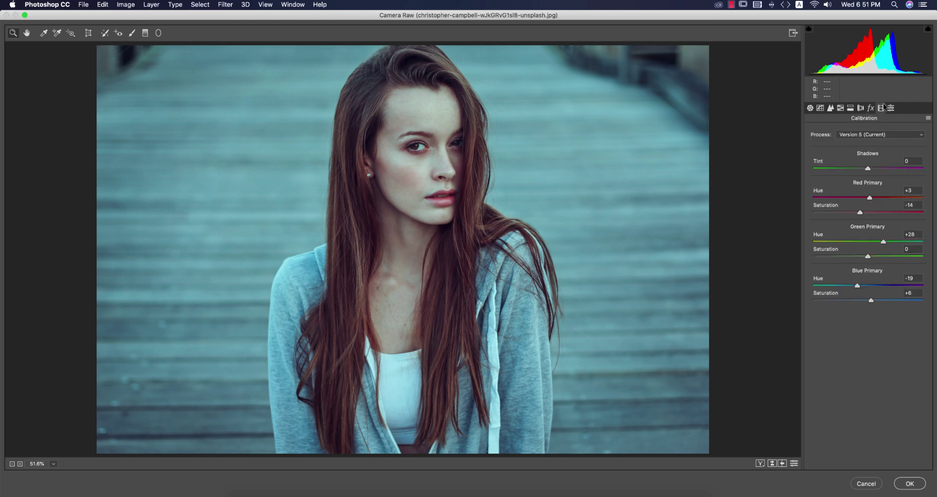
left_click(915, 193)
left_click(919, 235)
left_click(919, 484)
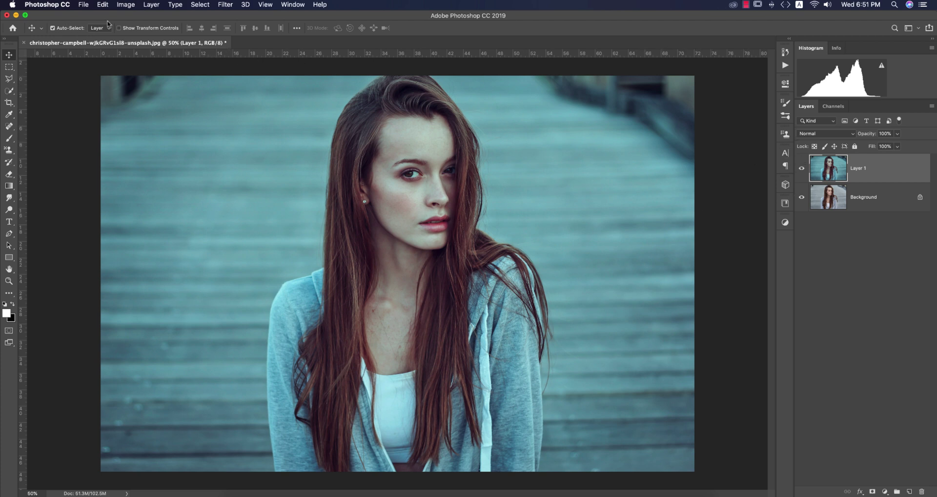
Step: Open the boat portrait christopher-campbell-oWlLUMrtXS8-unsplash.jpg from the Home screen
left_click(84, 5)
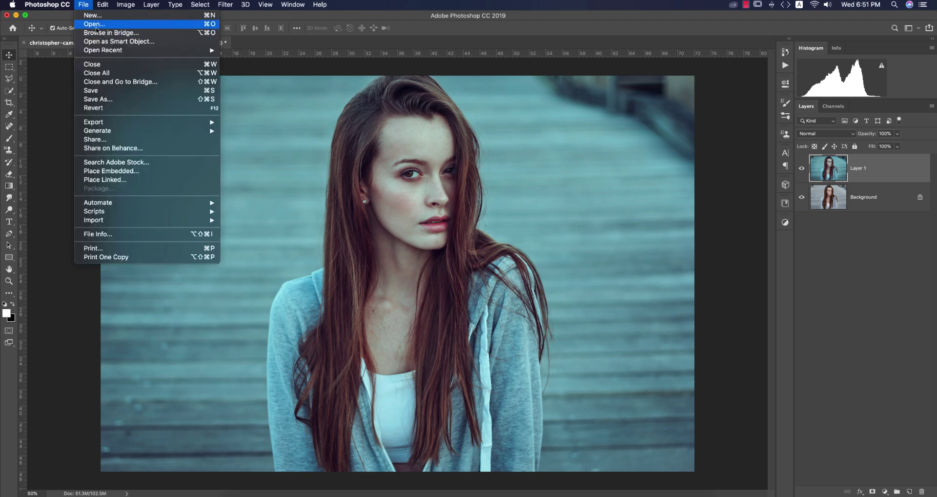
left_click(93, 26)
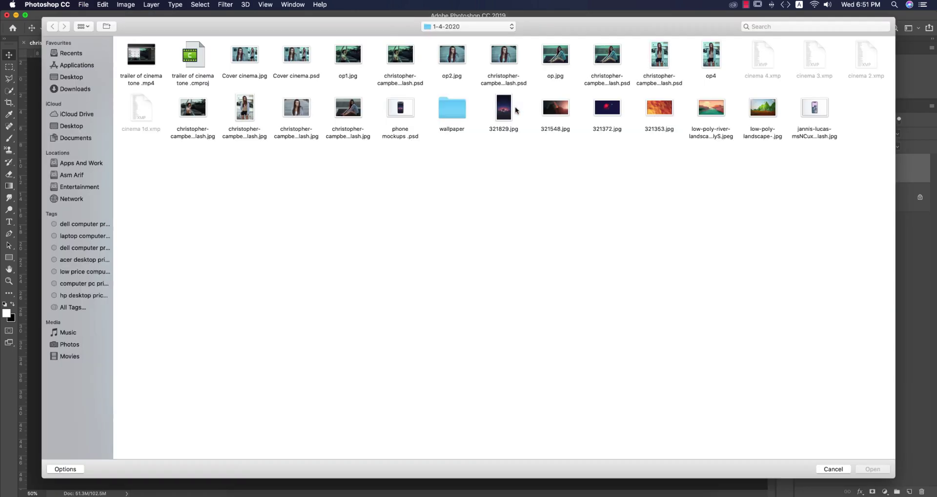
key("Escape")
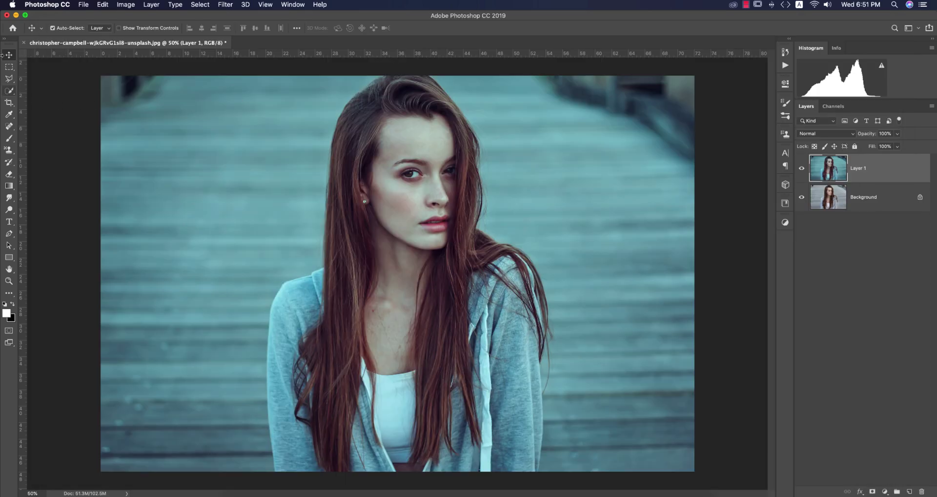
left_click(13, 28)
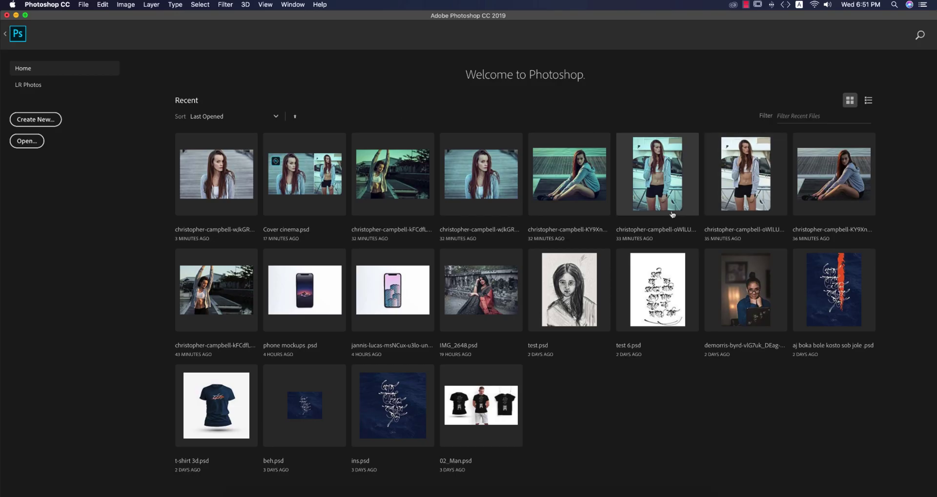
left_click(735, 180)
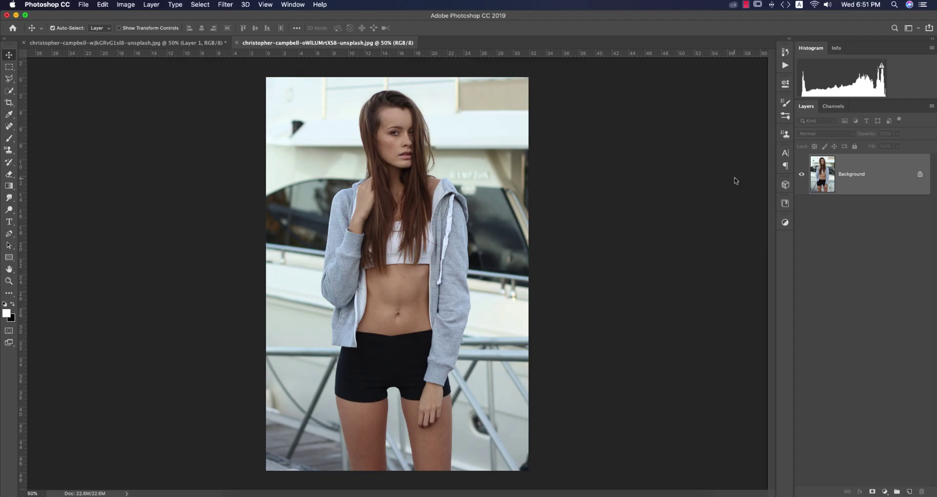
Step: Duplicate its Background as Layer 1 and open the Camera Raw Filter
key("super+j")
left_click(228, 8)
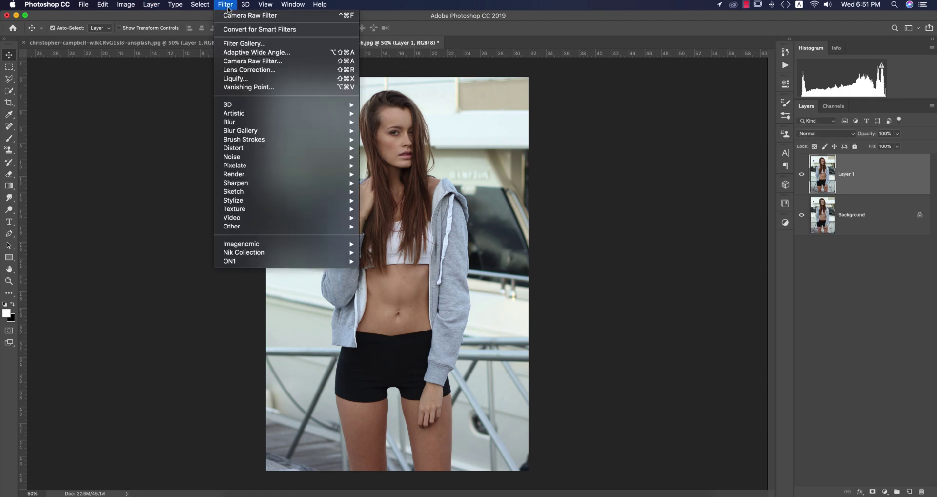
left_click(245, 62)
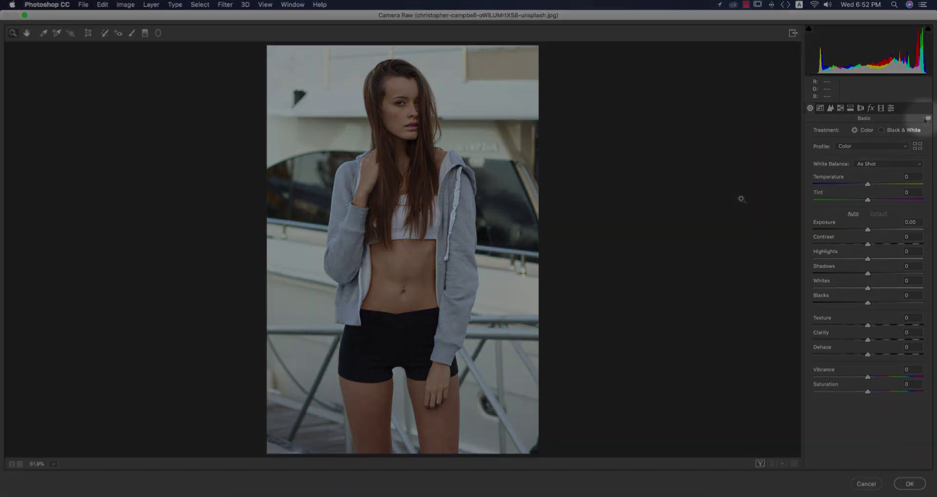
Step: Load the cinema 2.xmp preset and compare it against the original before/after view
left_click(928, 118)
left_click(871, 238)
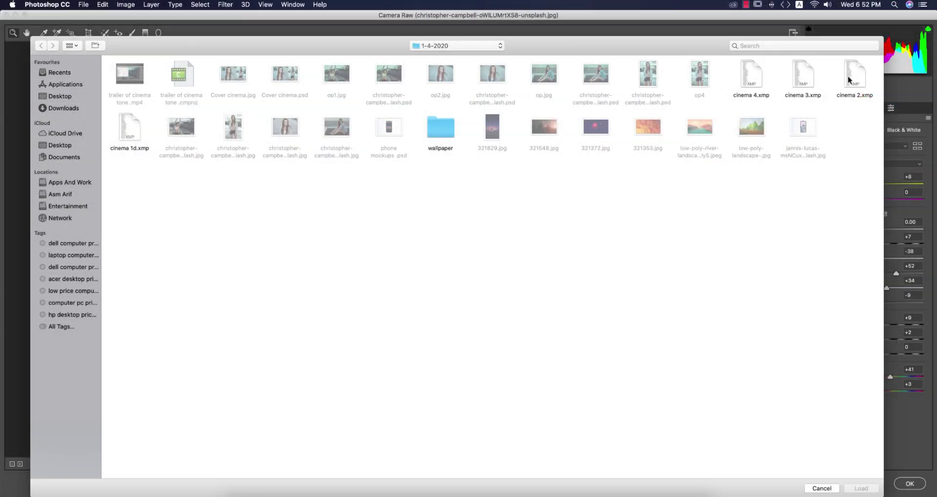
double_click(809, 116)
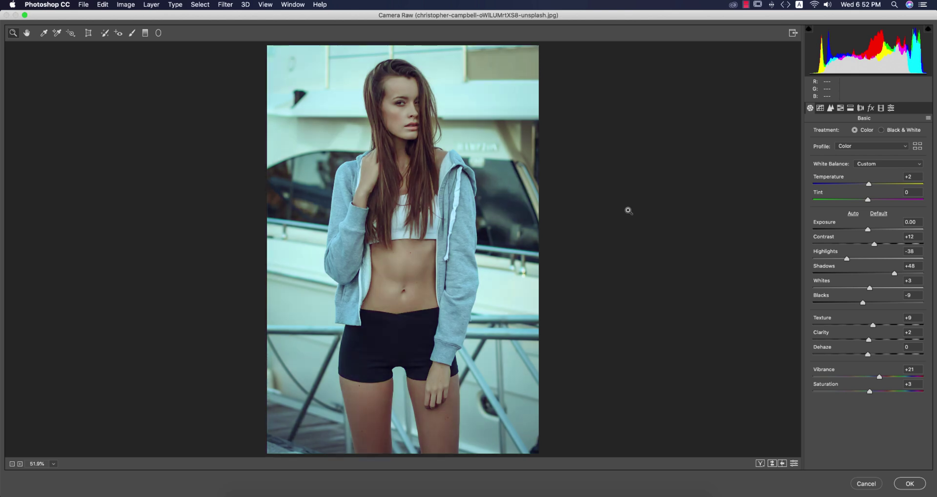
left_click(771, 463)
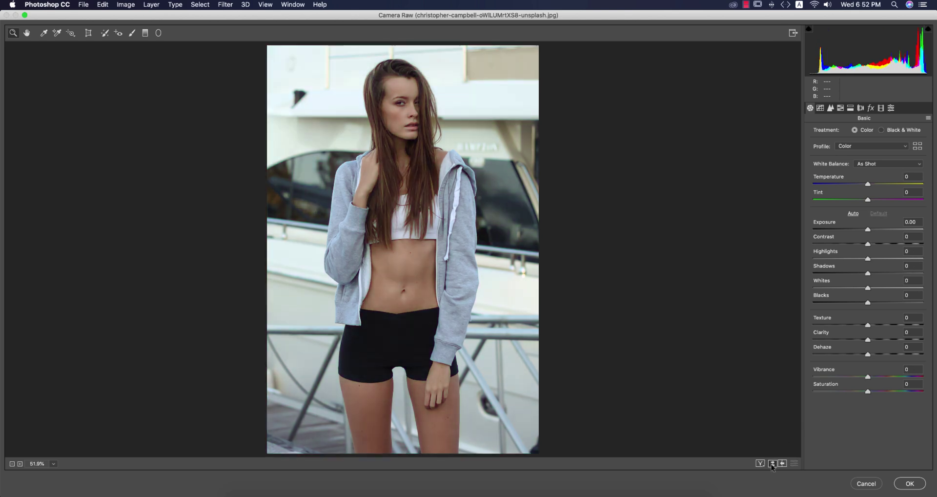
left_click(772, 464)
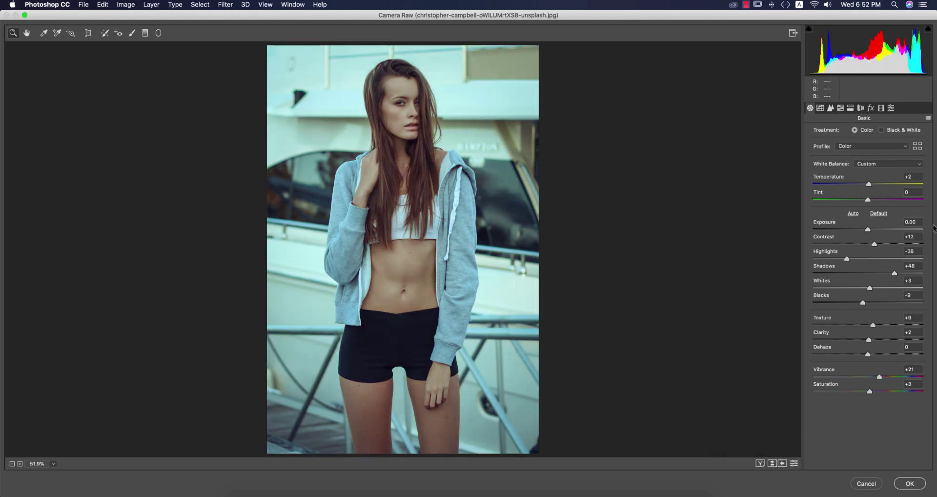
left_click(911, 237)
Step: Check Highlights -38, Shadows +48 and Whites values, then view the Tone Curve
left_click(916, 251)
left_click(905, 265)
left_click(916, 280)
left_click(820, 108)
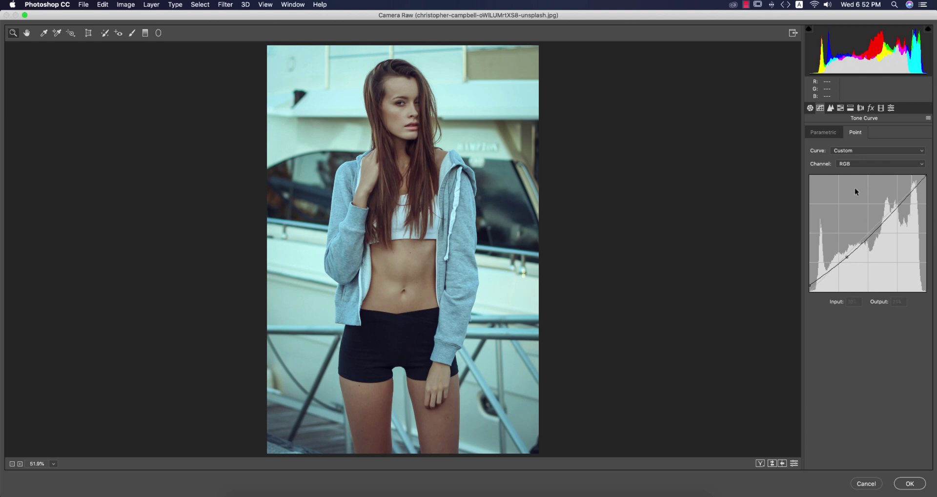
Step: Review the Blue, Green and Red point curves, finishing on Red
left_click(859, 164)
left_click(858, 184)
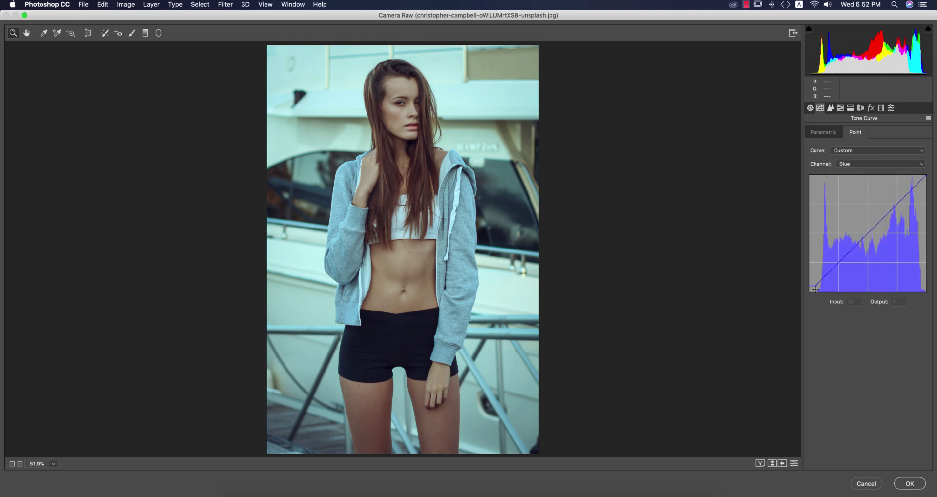
left_click(849, 164)
left_click(851, 155)
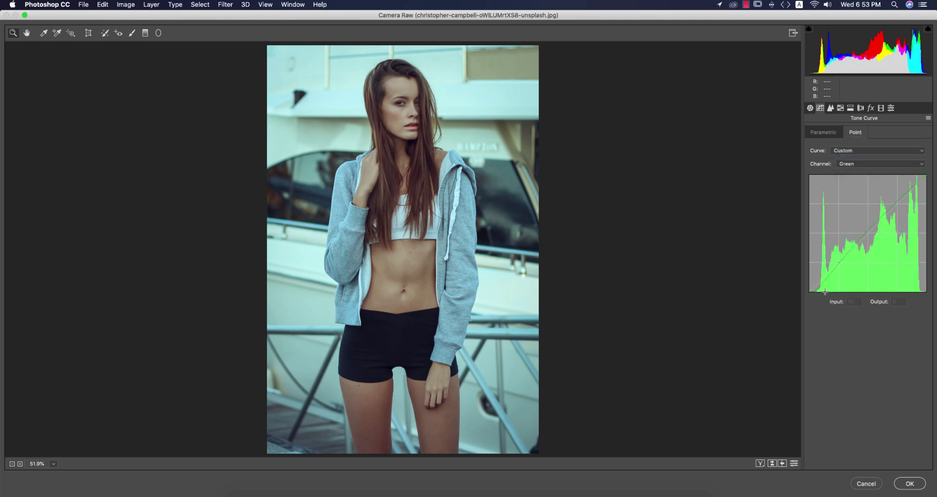
left_click(843, 165)
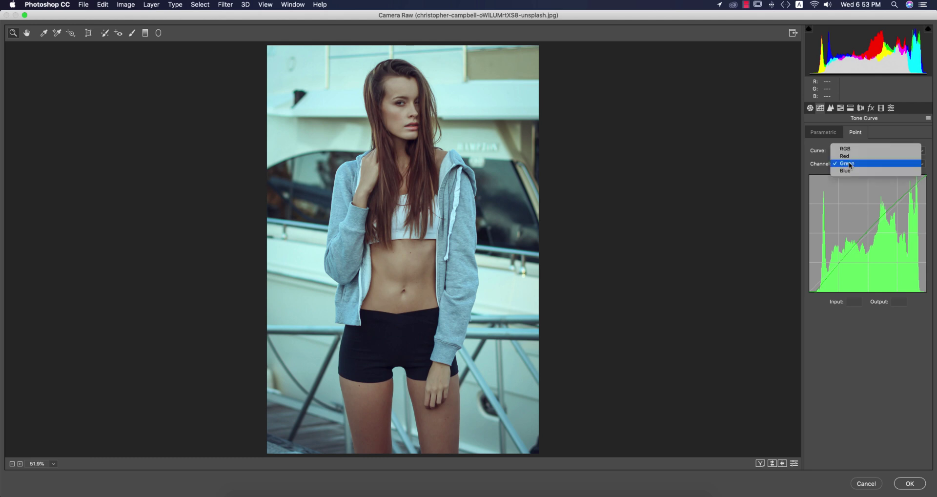
left_click(849, 157)
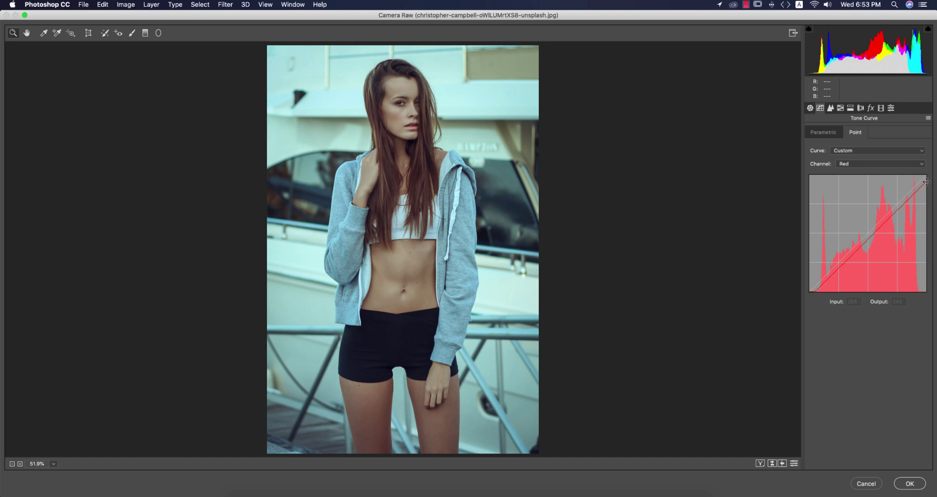
Step: Review the boat portrait's sharpening, noise reduction and HSL saturation and luminance values
left_click(840, 108)
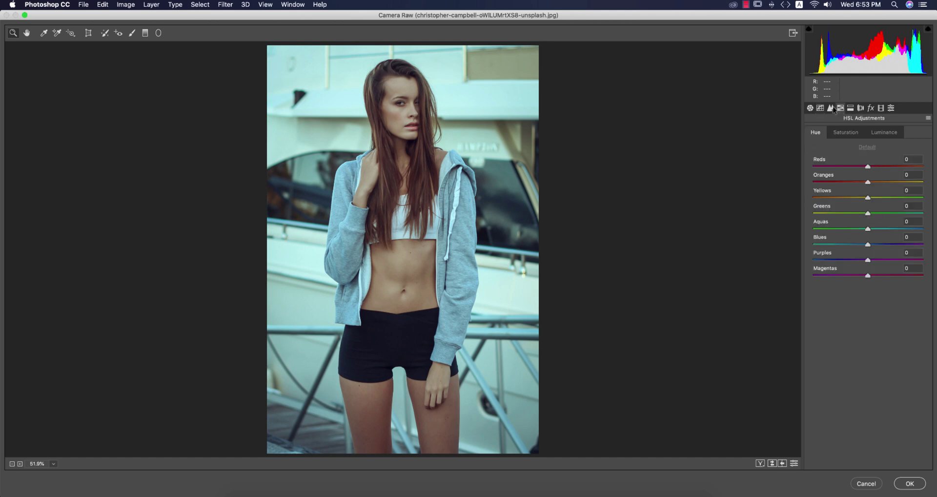
left_click(830, 108)
left_click(912, 139)
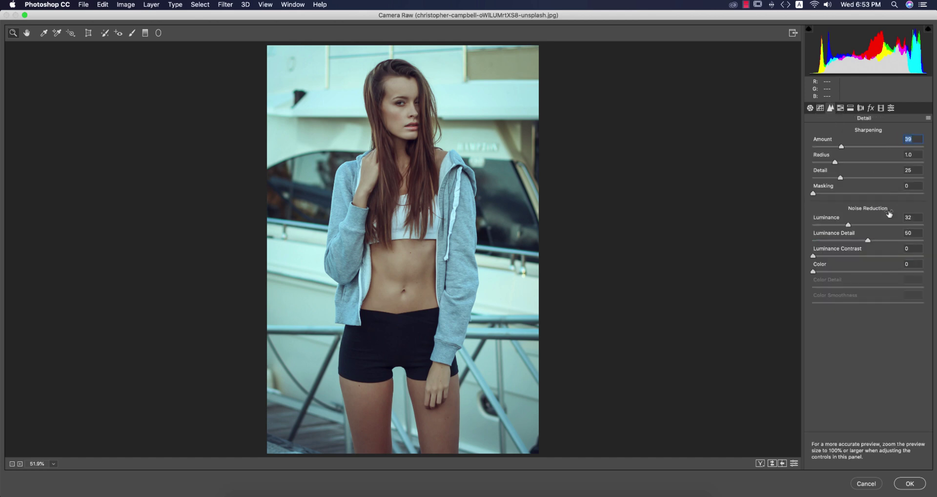
left_click(916, 217)
left_click(850, 108)
left_click(841, 108)
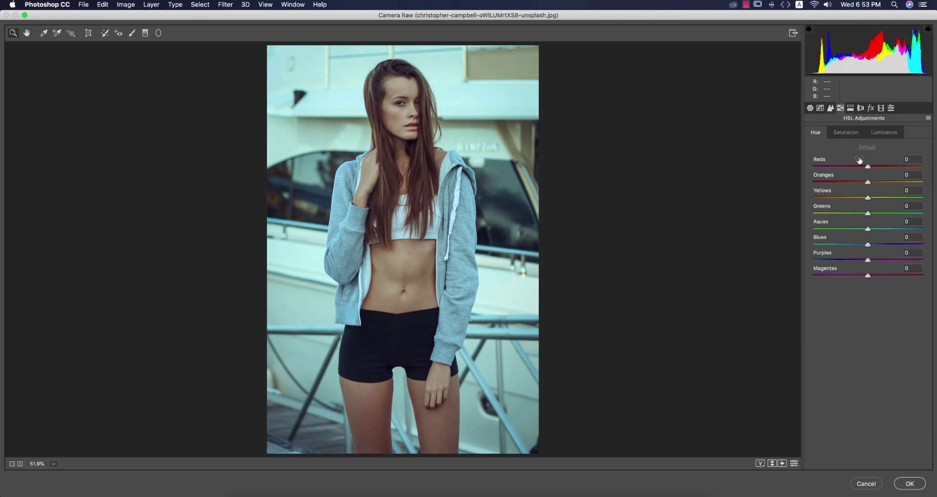
left_click(846, 131)
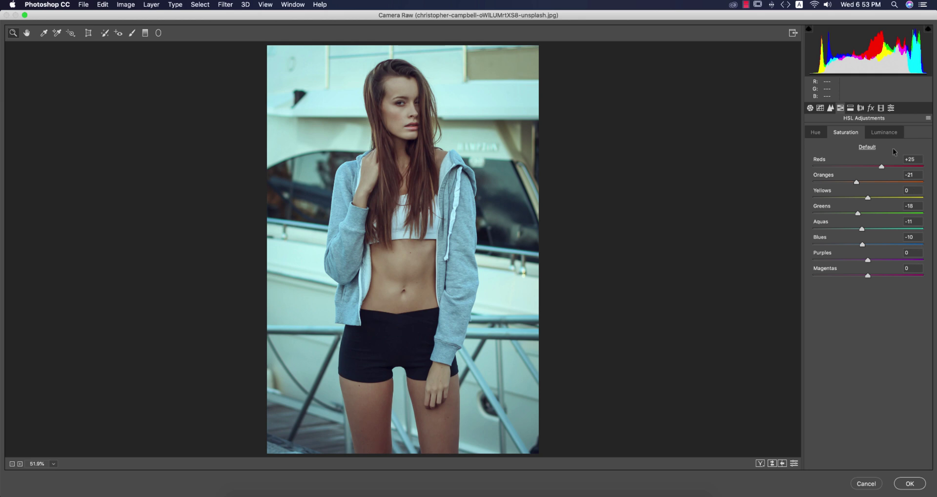
left_click(891, 133)
Step: Check the split-toning highlights hue and saturation and the effects, then apply the grade
left_click(850, 108)
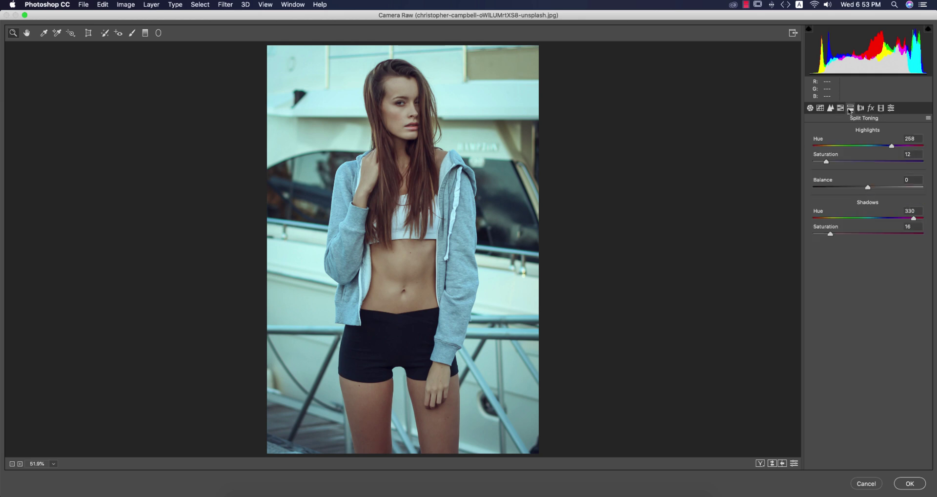
left_click(910, 139)
left_click(917, 156)
left_click(872, 109)
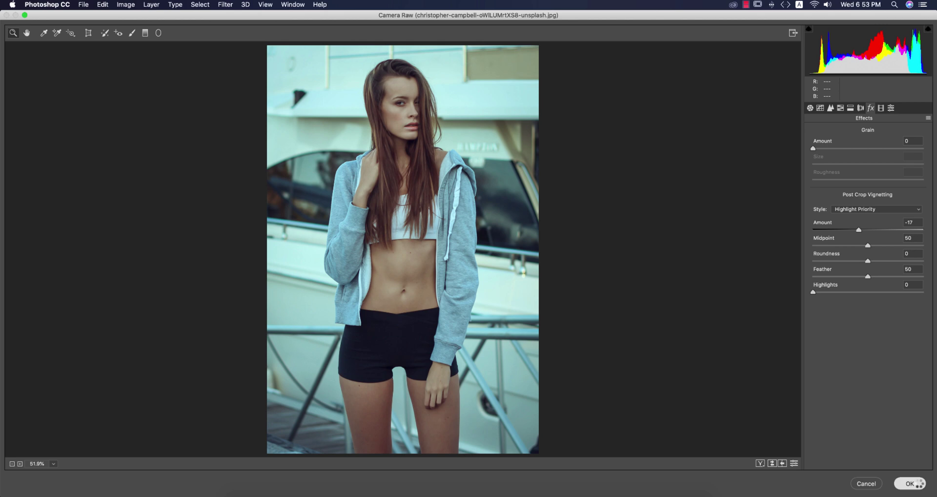
left_click(921, 482)
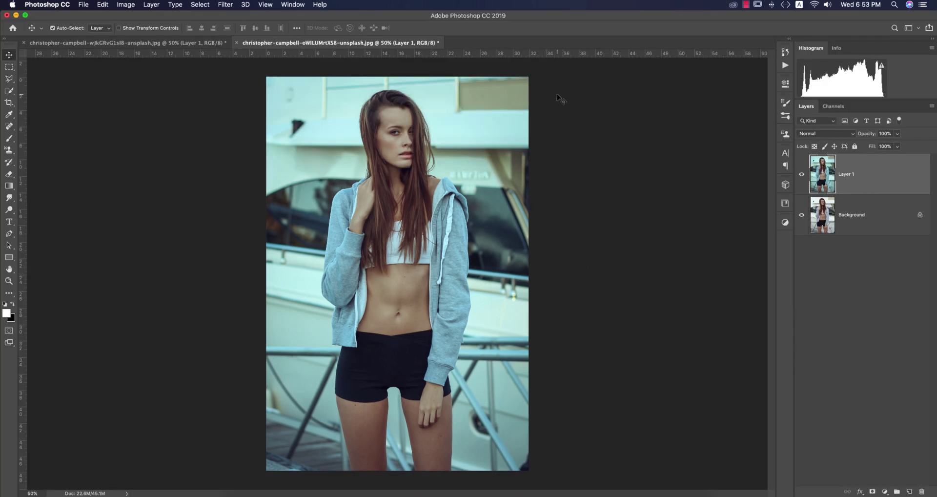
Step: Compare the graded layer, then open christopher-campbell-kFCdfLbu6zA-unsplash.jpg and duplicate its Background
left_click(801, 174)
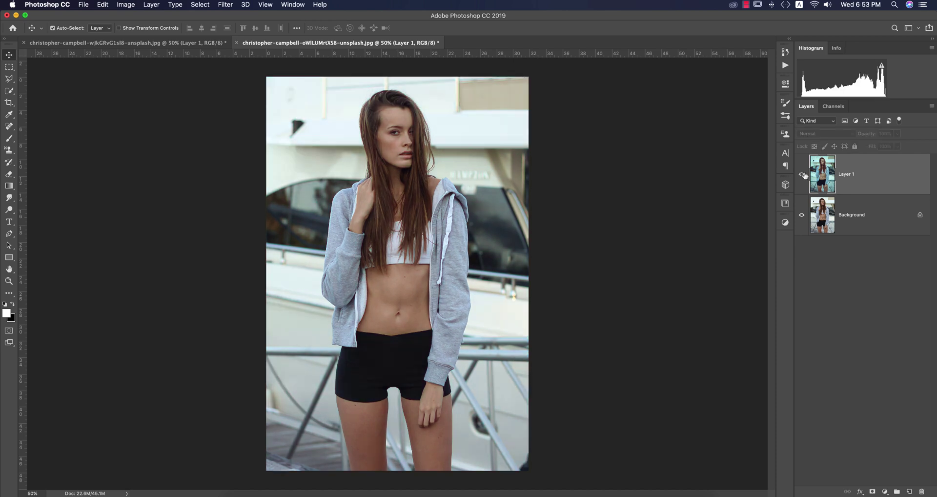
left_click(801, 174)
left_click(84, 5)
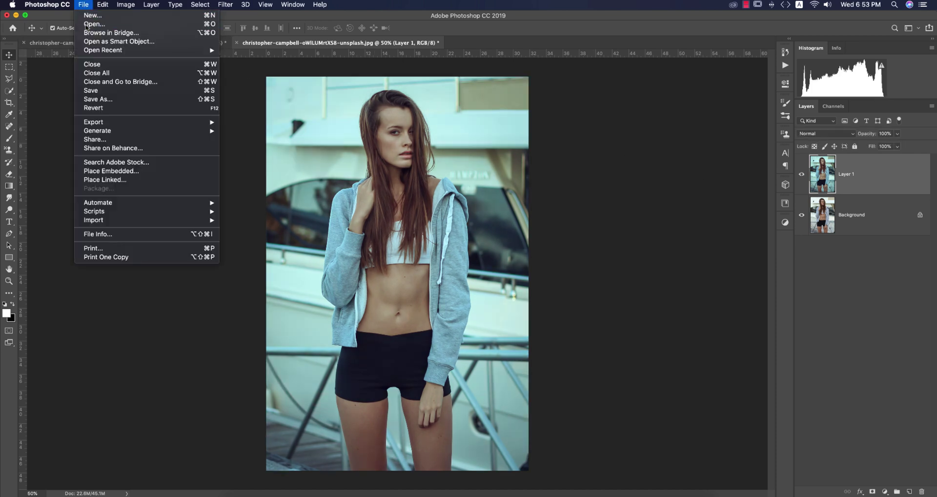
left_click(86, 24)
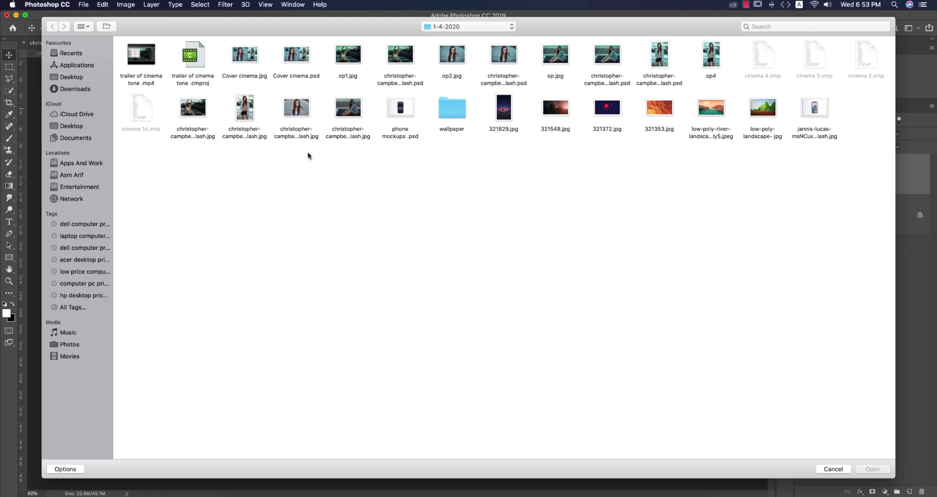
left_click(201, 116)
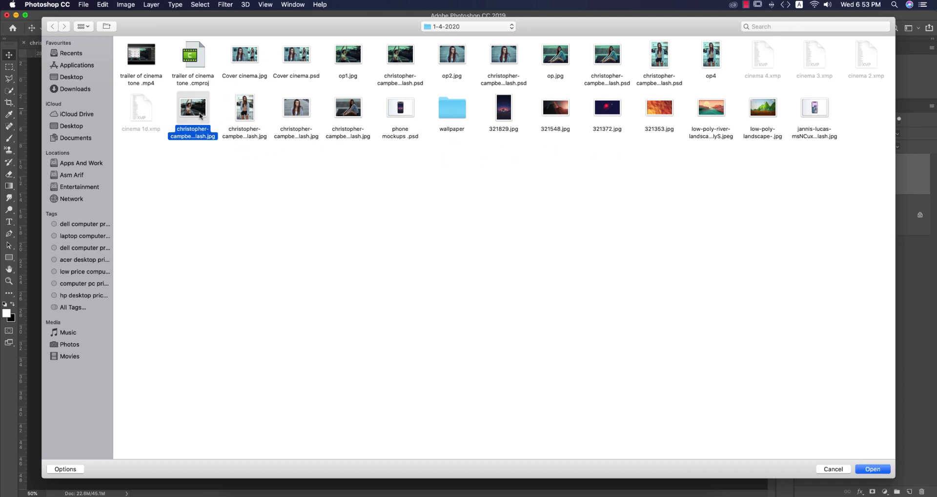
key("Return")
key("super+j")
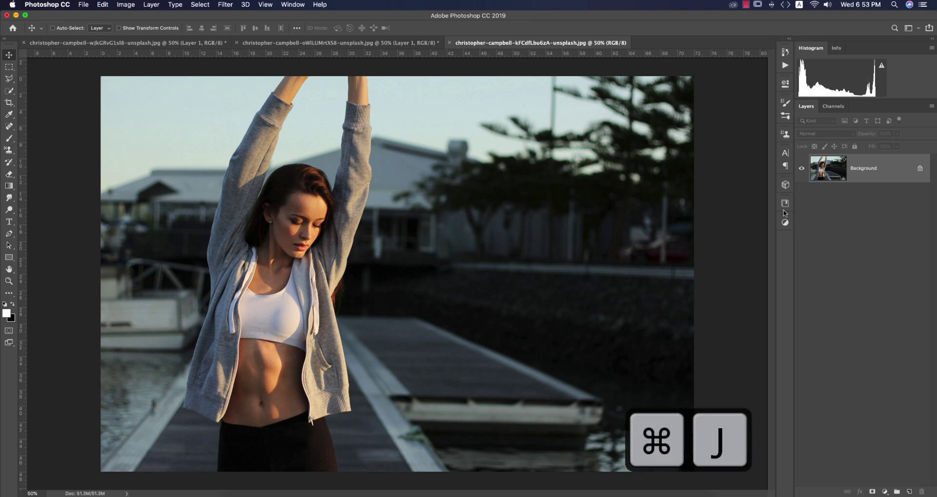
Step: Load the cinema 1d.xmp preset in the Camera Raw Filter and compare before/after
left_click(224, 4)
left_click(239, 61)
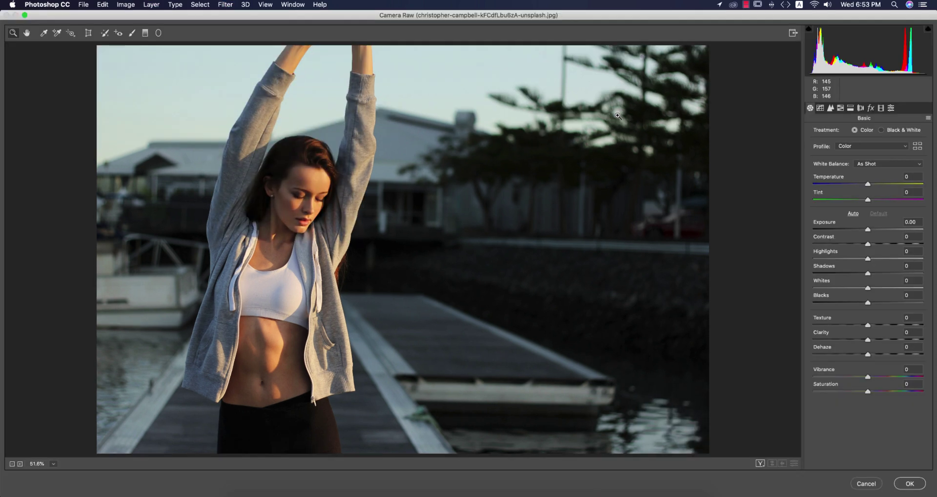
left_click(927, 118)
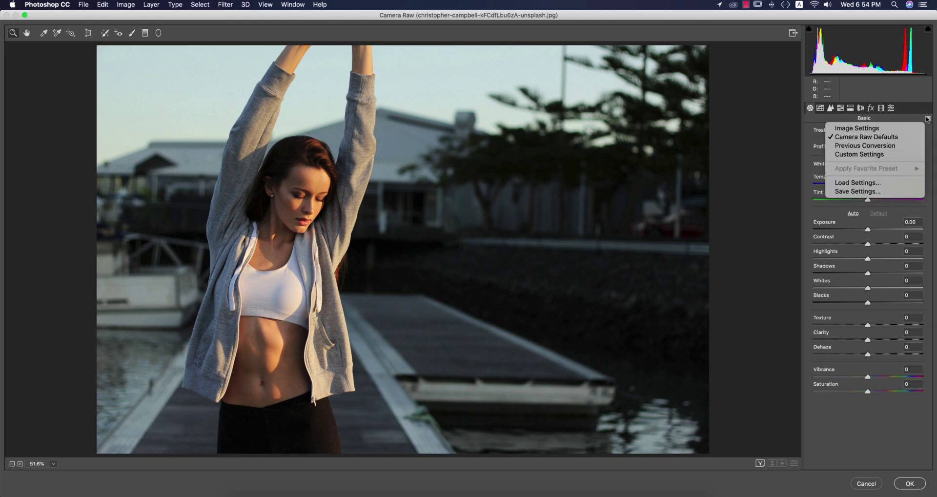
left_click(883, 181)
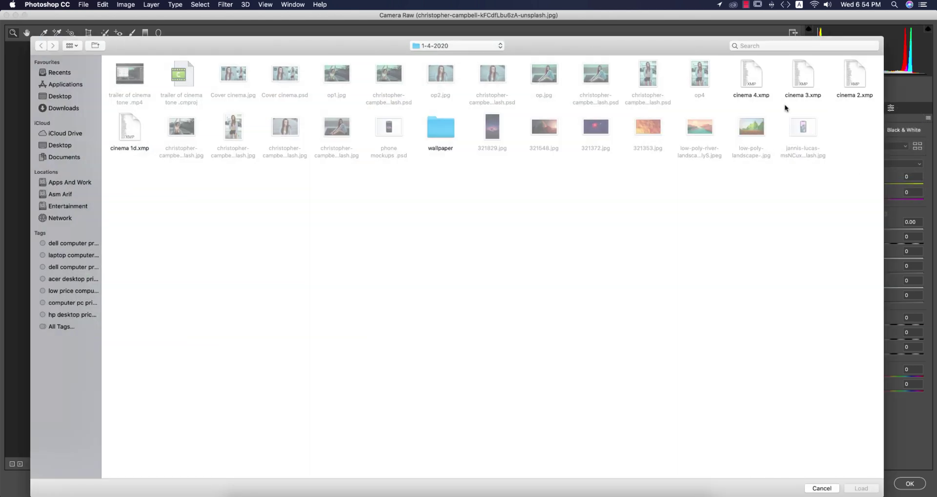
double_click(132, 128)
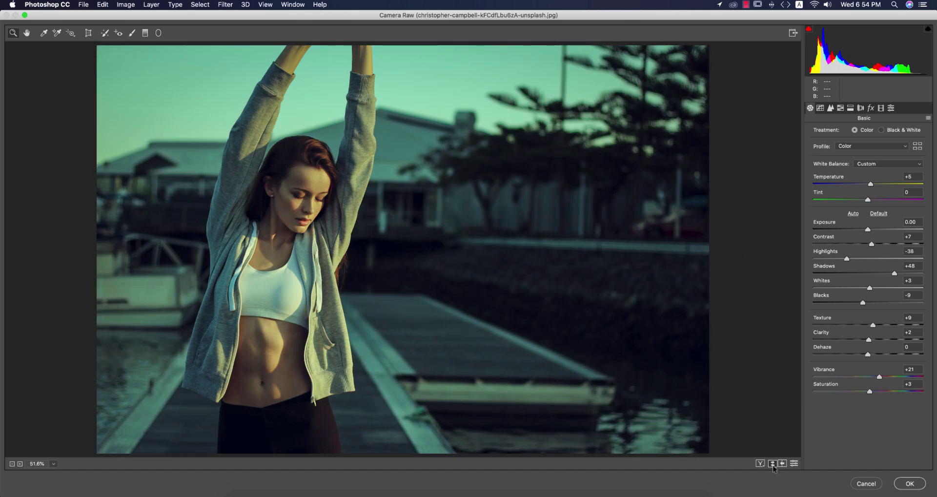
left_click(771, 462)
left_click(772, 463)
Step: Set Temperature to +5 and Contrast to +7, then zoom in on the preview
left_click(916, 177)
left_click(916, 236)
left_click(914, 317)
left_click(329, 188)
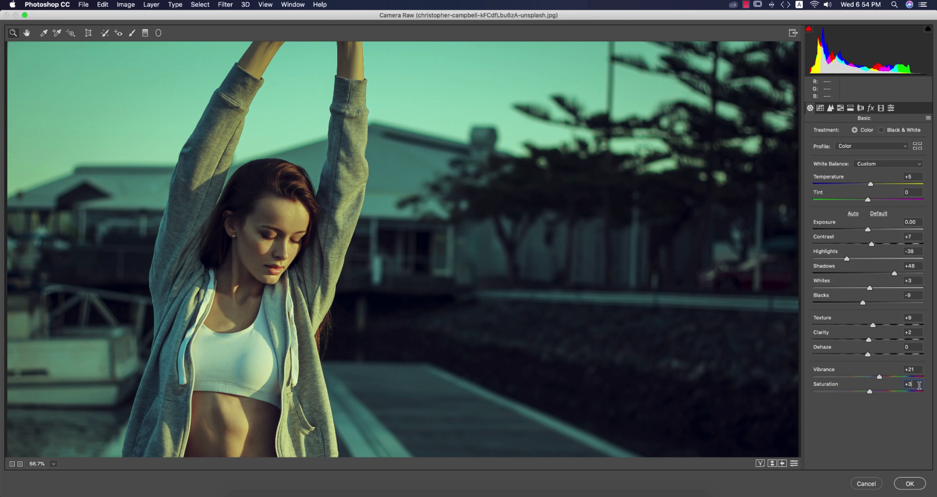
Step: Inspect the tone curve's Blue and Green channel curves
left_click(820, 108)
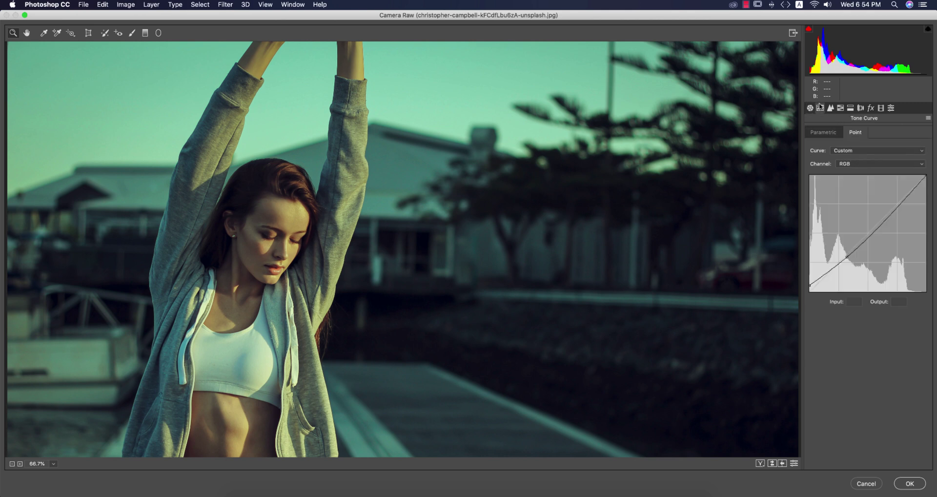
left_click(841, 165)
left_click(844, 186)
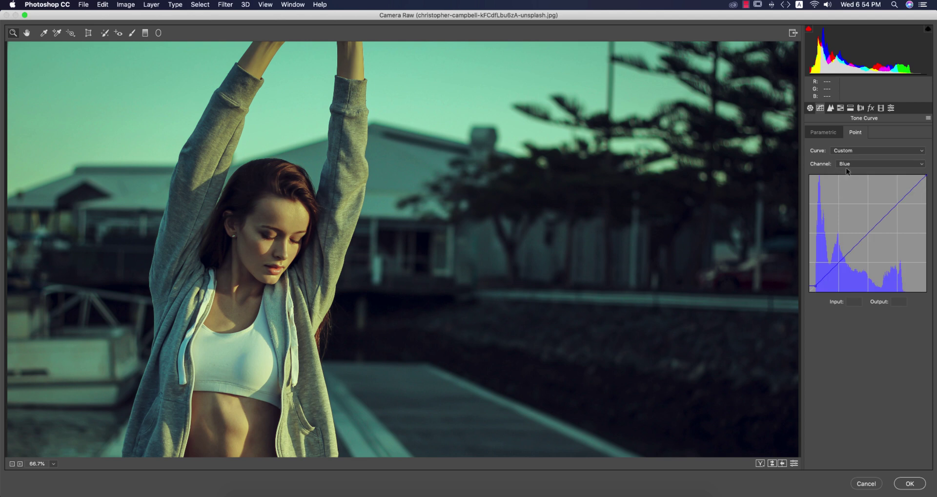
left_click(847, 166)
left_click(851, 154)
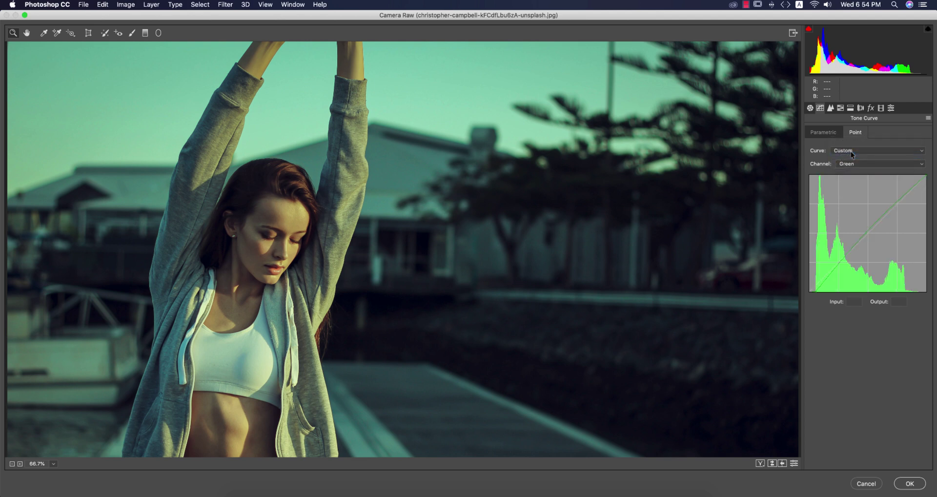
Step: In Split Toning, check highlights saturation and set the shadows hue to 330
left_click(831, 108)
left_click(841, 108)
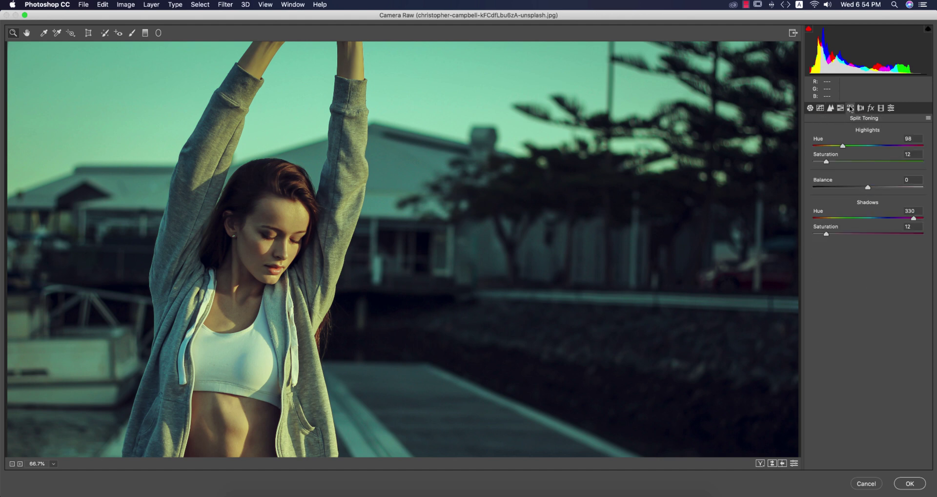
left_click(850, 108)
left_click(917, 152)
left_click(918, 211)
mouse_move(913, 218)
left_mouse_down()
mouse_move(845, 224)
mouse_move(923, 226)
left_mouse_up()
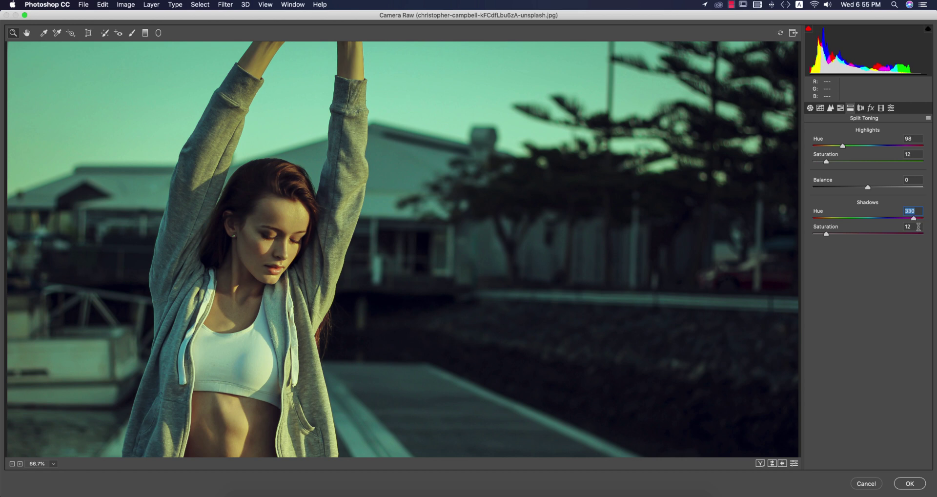
type("330")
left_click(918, 226)
Step: Check the vignette amount in Effects and fit the photo in the preview
left_click(860, 108)
left_click(869, 108)
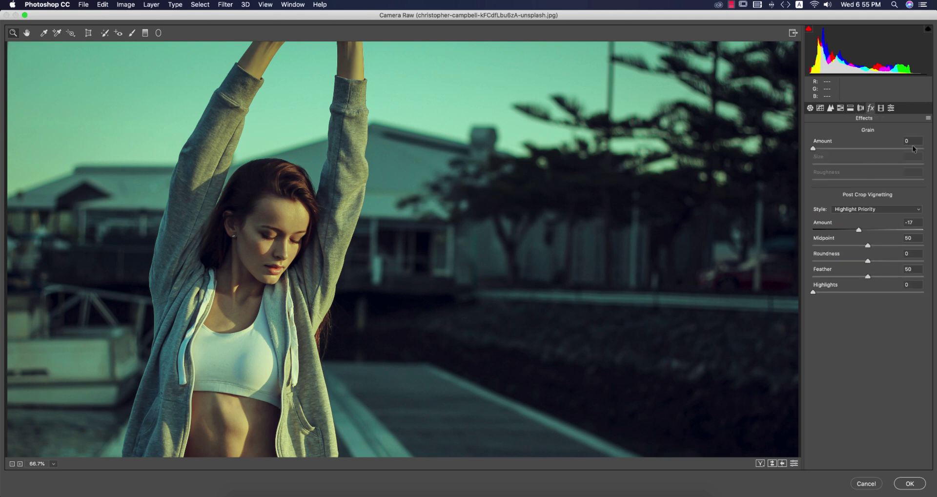
left_click(913, 222)
key("super+0")
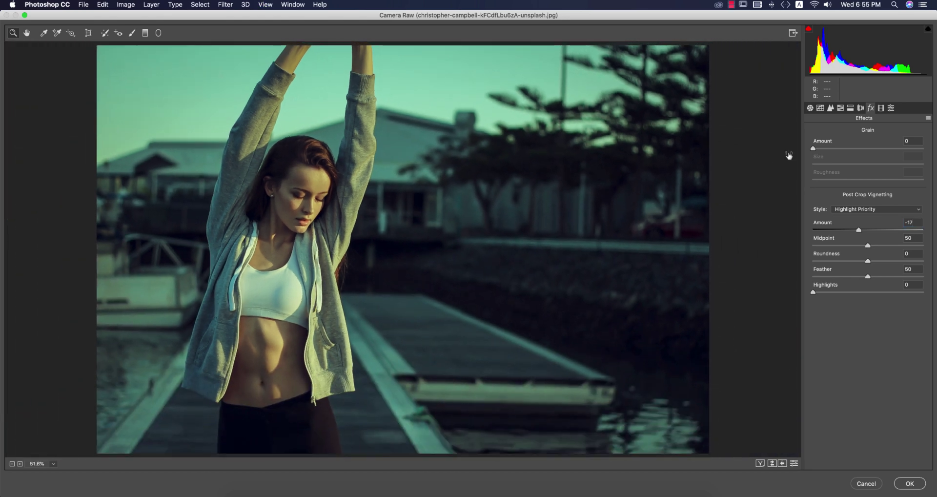
Step: Review the red, green and blue primary calibration values, then apply the grade
left_click(881, 107)
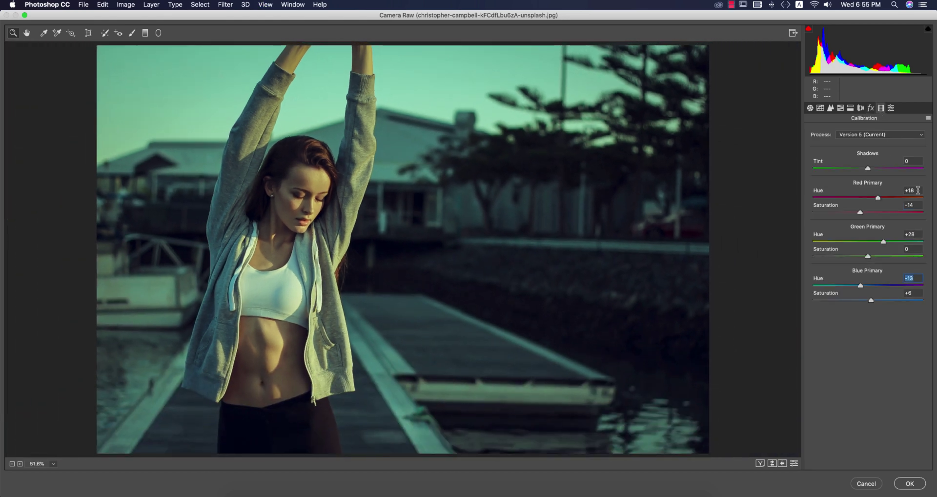
left_click(910, 189)
key("Tab")
left_click(916, 234)
left_click(917, 278)
left_click(910, 483)
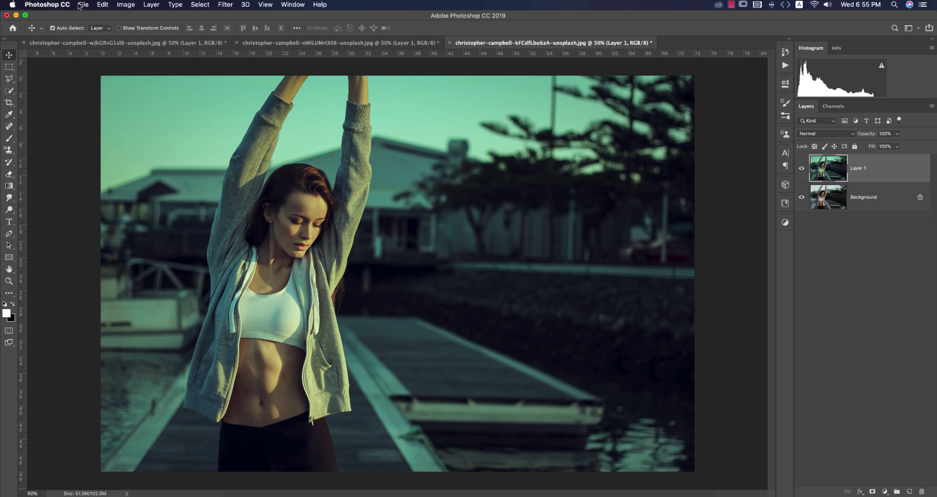
Step: Open christopher-campbell-KY9Xn8JNtGo-unsplash.jpg from Recent files and duplicate its Background as Layer 1
left_click(14, 28)
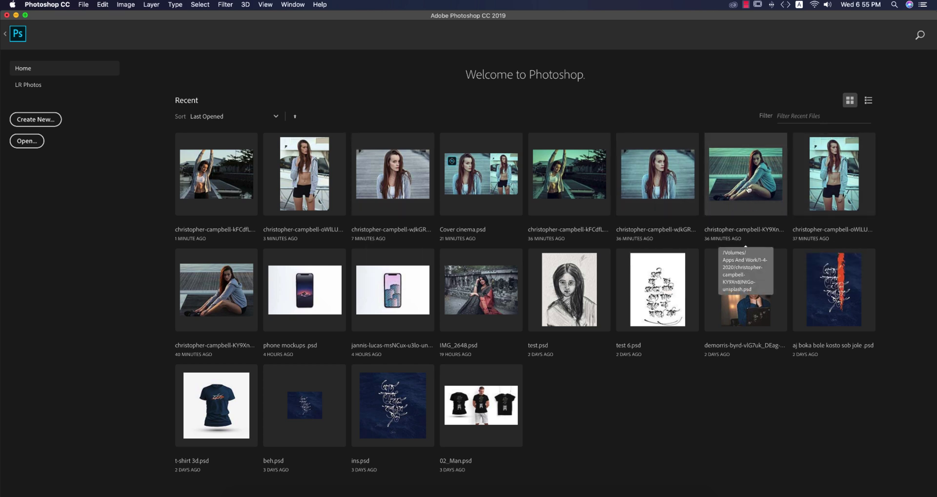
left_click(244, 291)
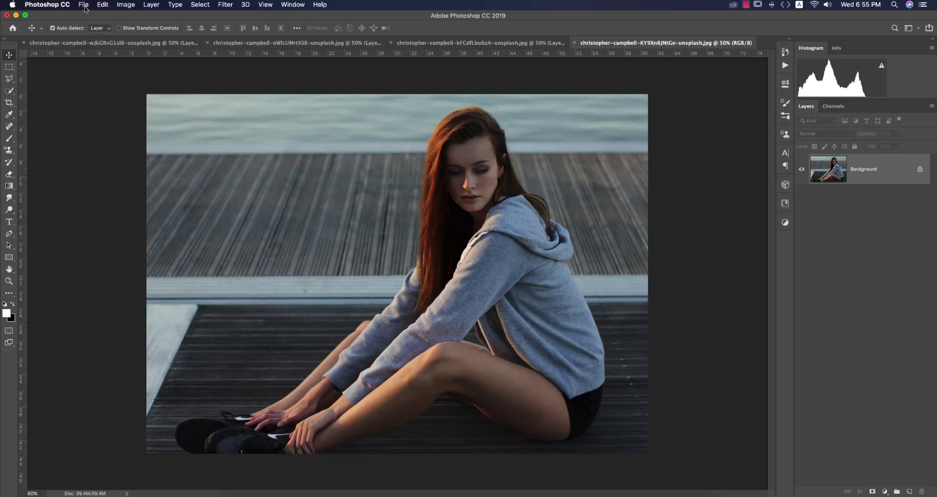
key("super+j")
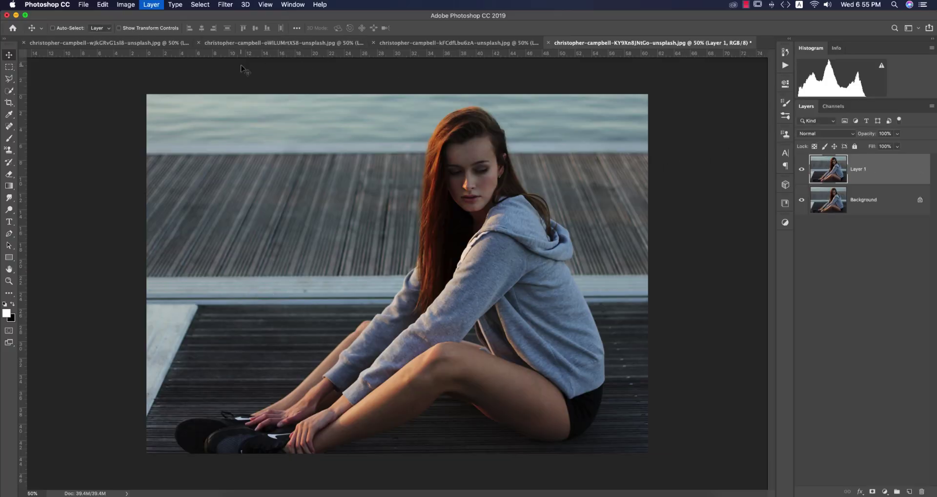
left_click(225, 5)
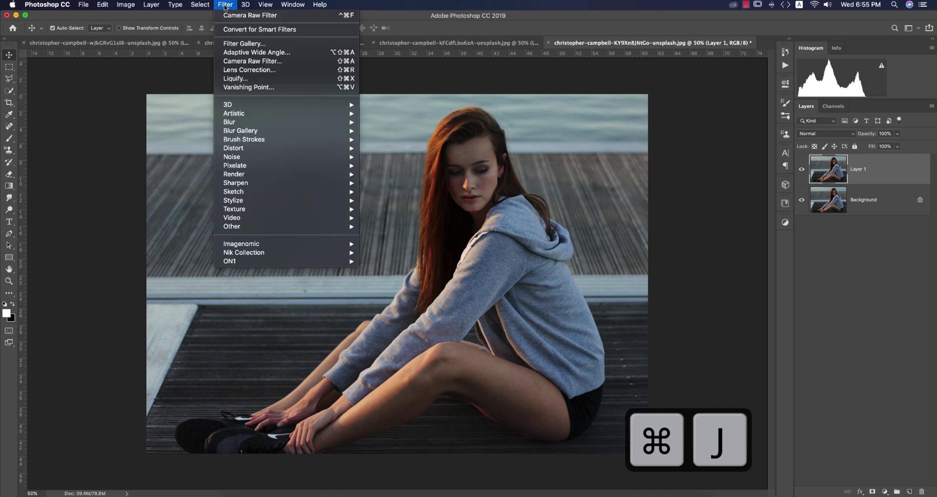
Step: Load the cinema 3.xmp preset in the Camera Raw Filter and preview the ungraded original
left_click(233, 61)
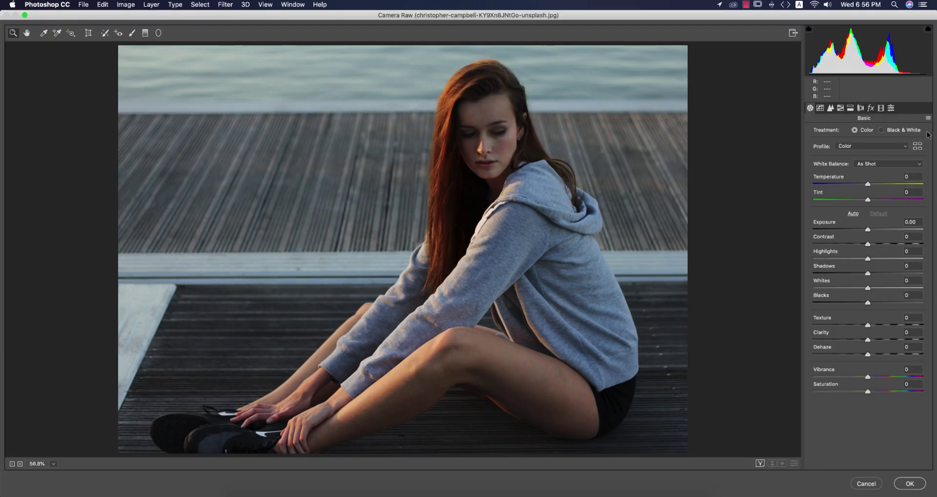
left_click(928, 118)
left_click(885, 185)
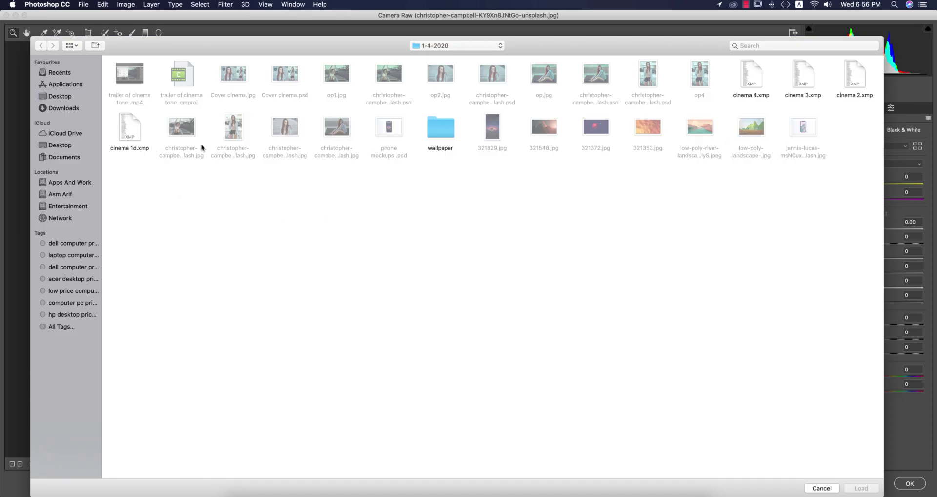
left_click(803, 76)
double_click(803, 75)
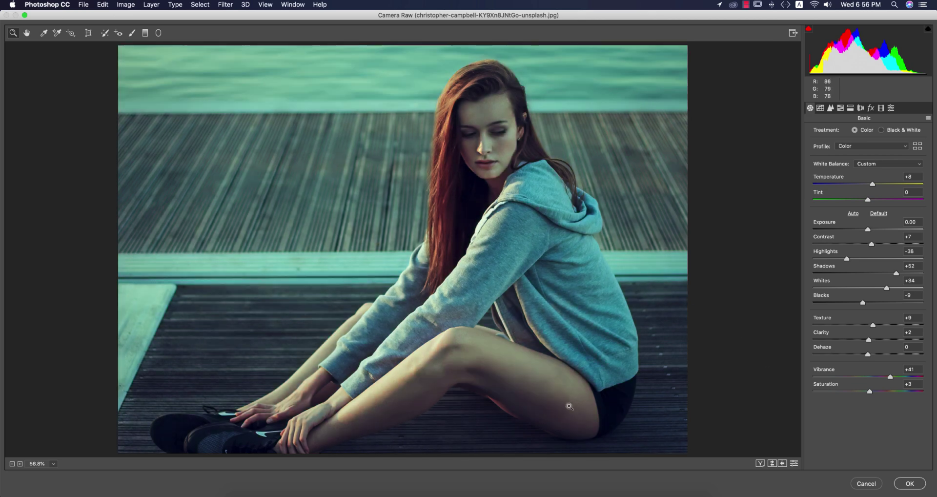
left_click(770, 463)
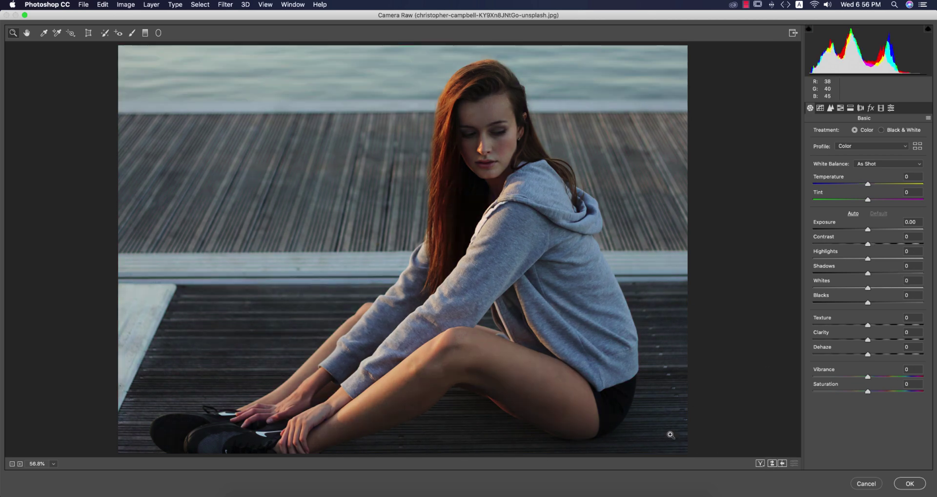
left_click(832, 109)
left_click(839, 109)
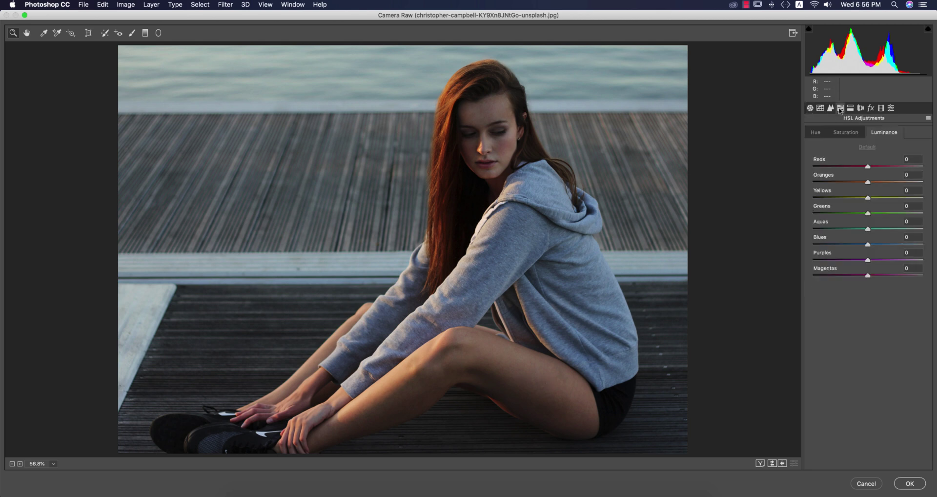
Step: Restore the graded preview and check the luminance and colour noise reduction and detail values
left_click(831, 110)
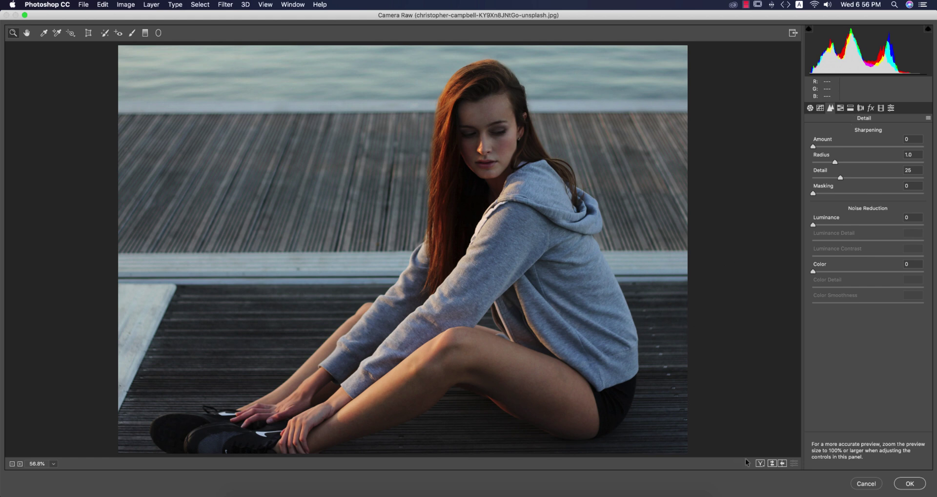
left_click(771, 464)
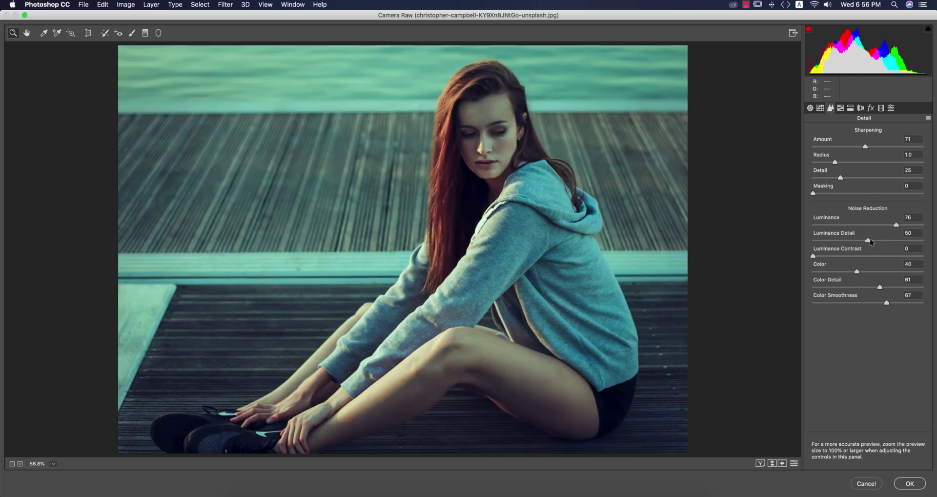
left_click(910, 218)
left_click(920, 232)
left_click(916, 264)
left_click(915, 282)
Step: Inspect the HSL luminance, saturation (Oranges -33) and hue values, then return to Basic
left_click(840, 108)
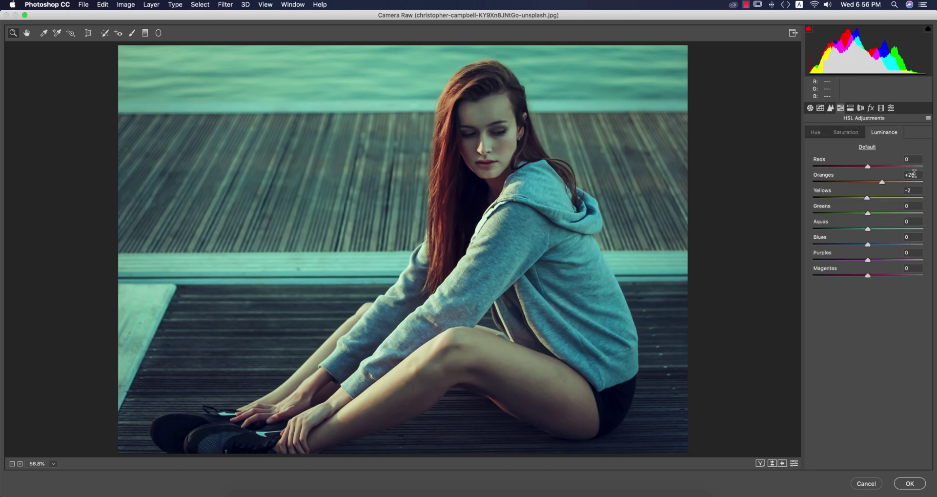
left_click(905, 174)
left_click(917, 188)
left_click(845, 135)
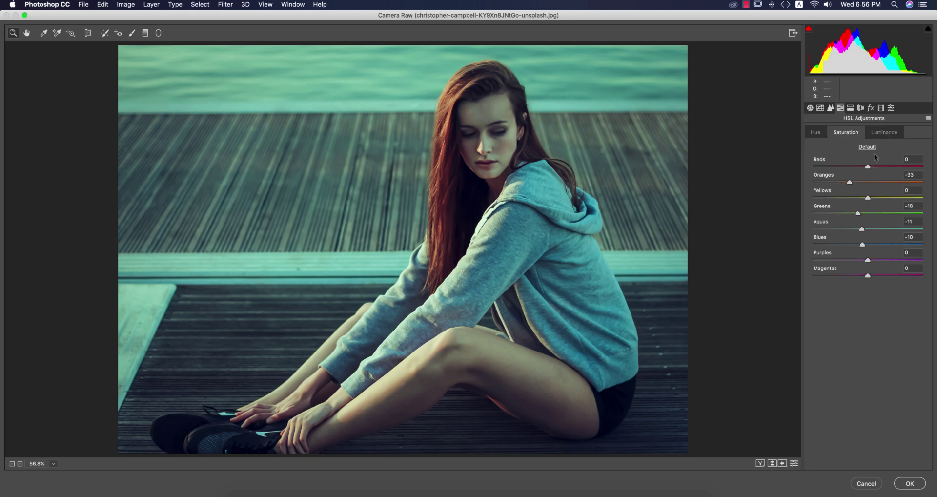
double_click(910, 175)
left_click(912, 206)
left_click(817, 132)
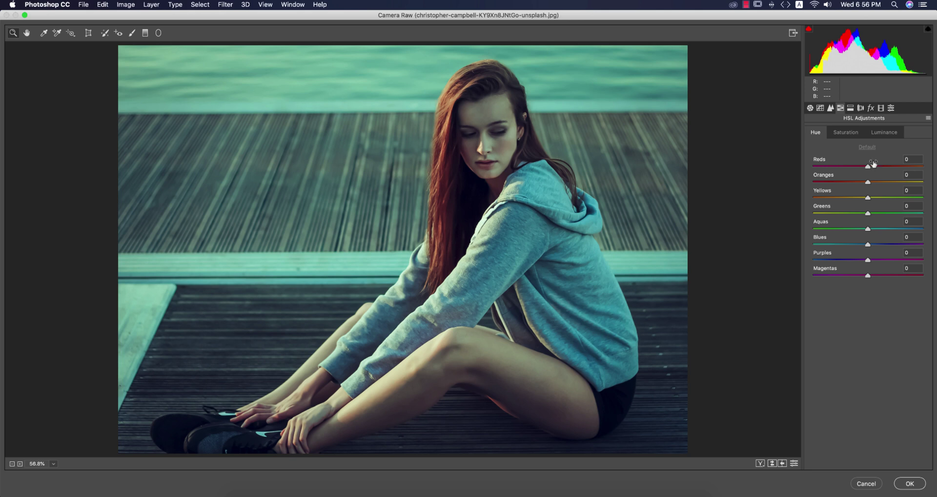
left_click(811, 108)
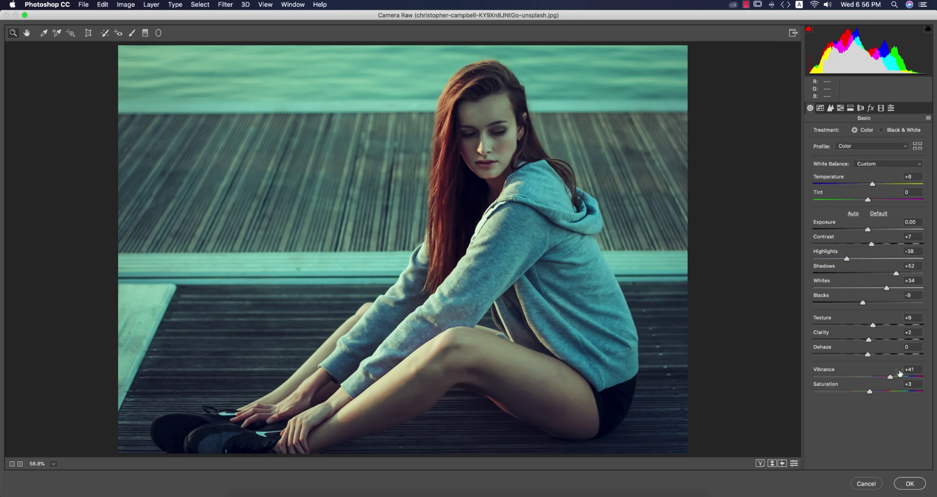
Step: Check the split-toning highlights and shadows hue and saturation values
left_click(880, 108)
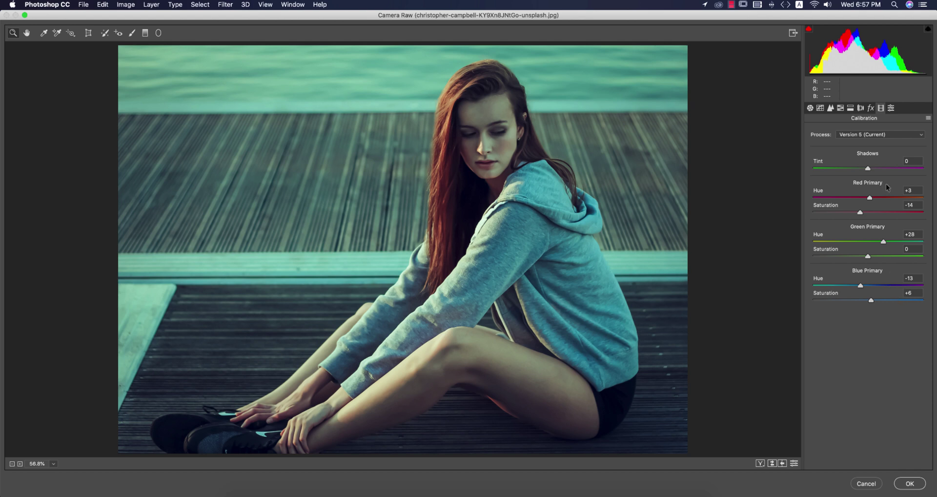
left_click(850, 107)
left_click(913, 138)
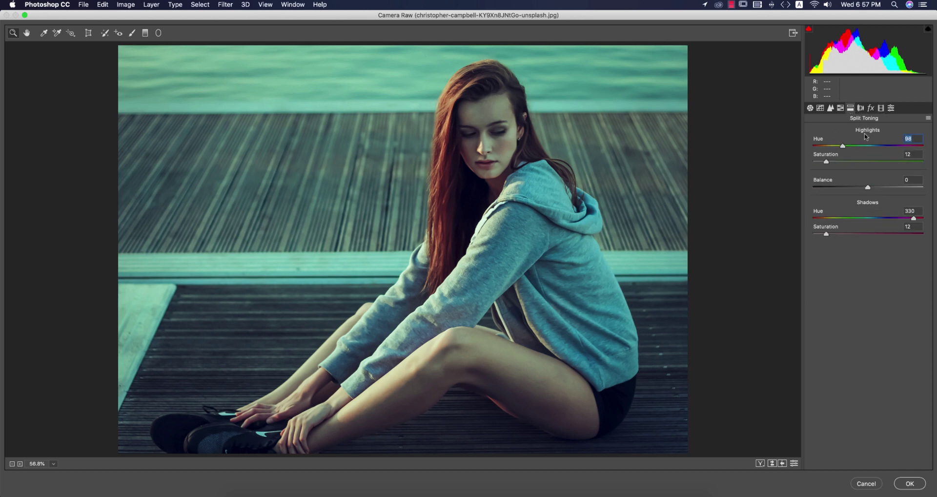
left_click(913, 154)
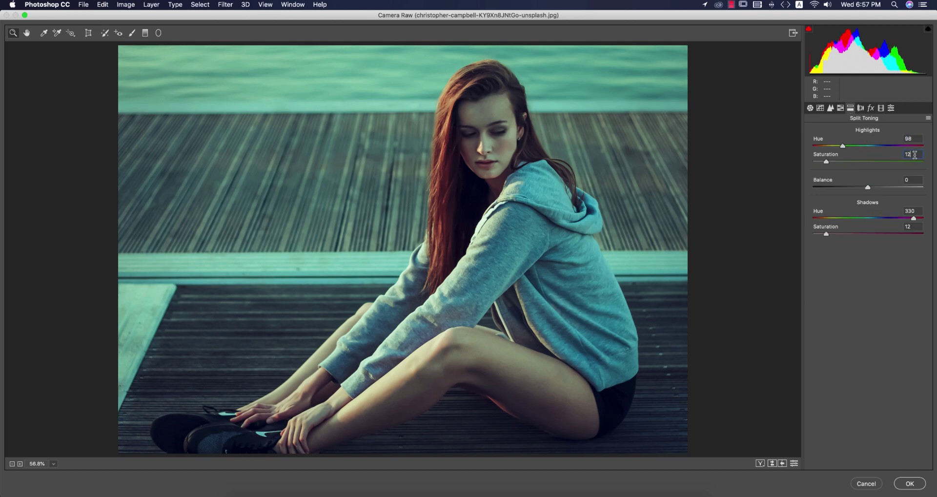
left_click(908, 211)
left_click(907, 225)
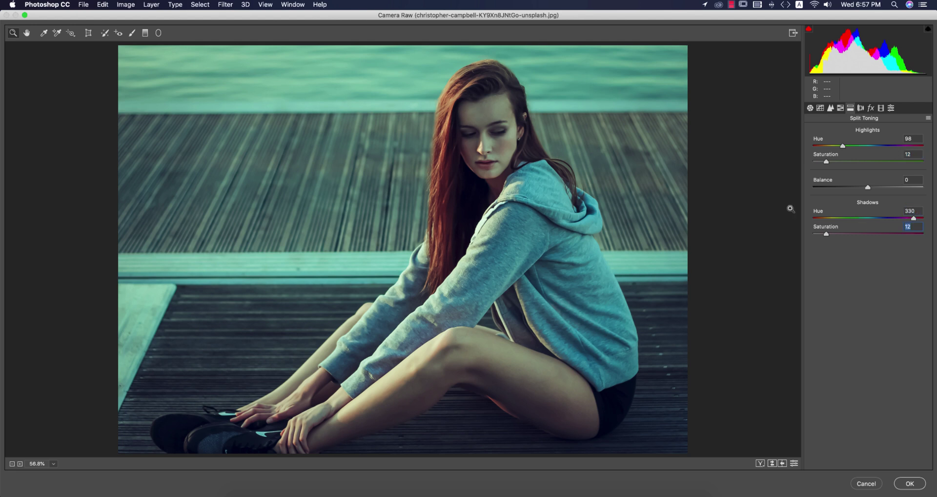
Step: Check the vignette amount and Blue Primary hue -13, then apply the grade
left_click(871, 108)
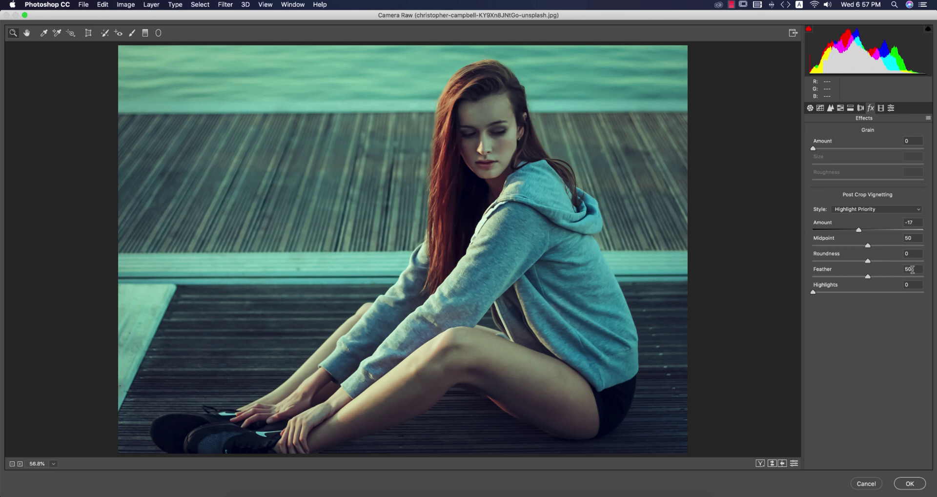
left_click(916, 222)
left_click(880, 107)
left_click(912, 278)
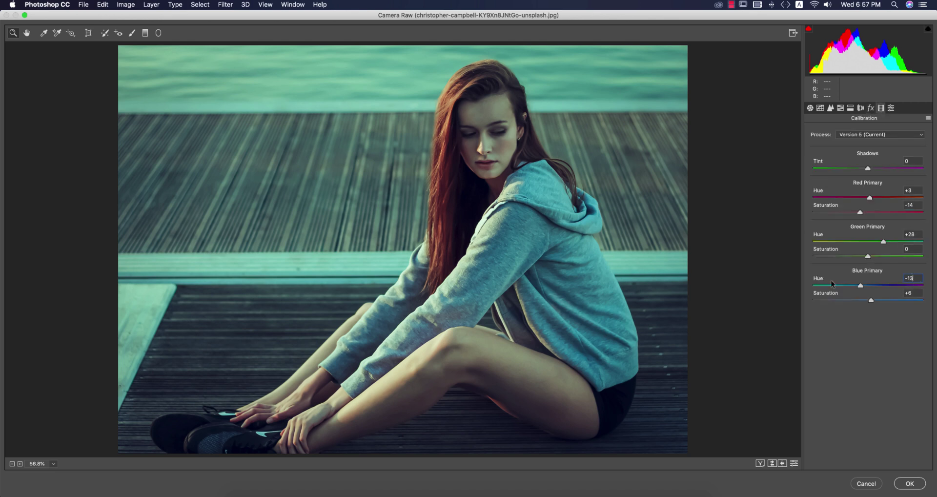
left_click(909, 483)
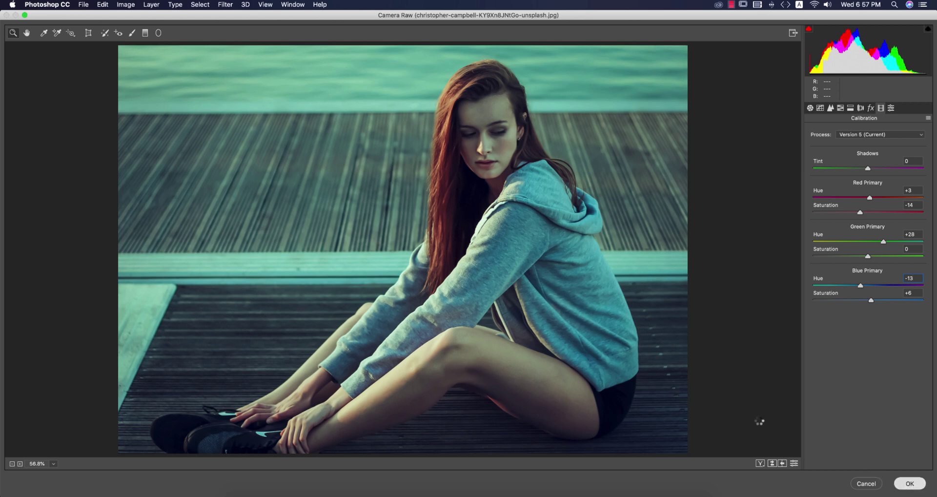